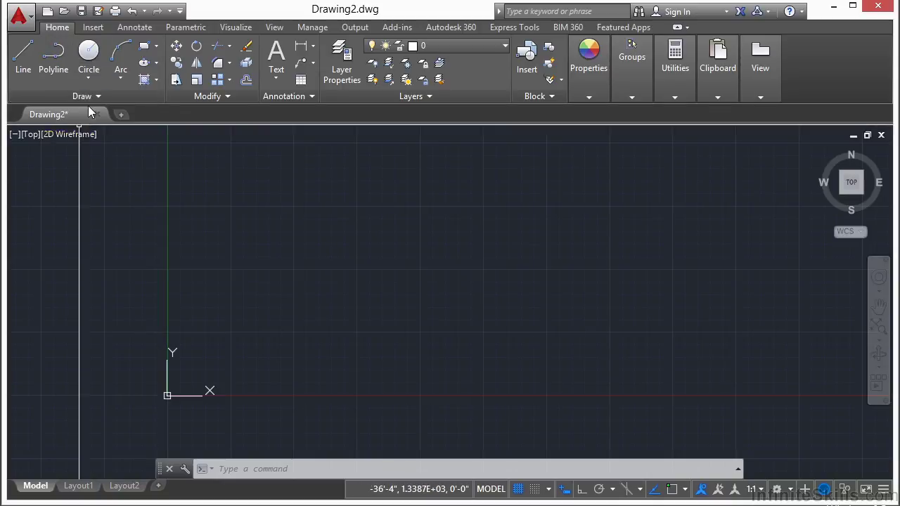
# - Draw a closed five-sided polyline from five corner points above the X axis, using the Close option, and select it
pyautogui.click(55, 70)
pyautogui.click(271, 220)
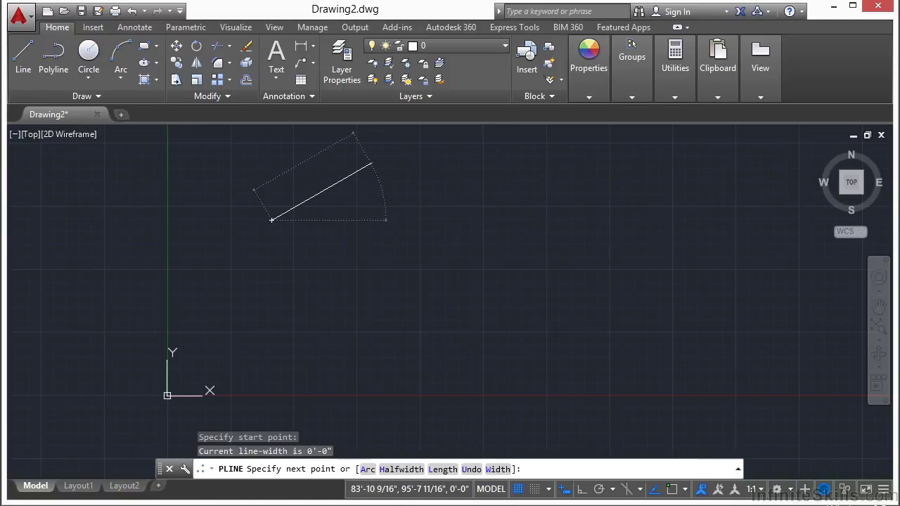
pyautogui.click(371, 164)
pyautogui.click(545, 182)
pyautogui.click(554, 319)
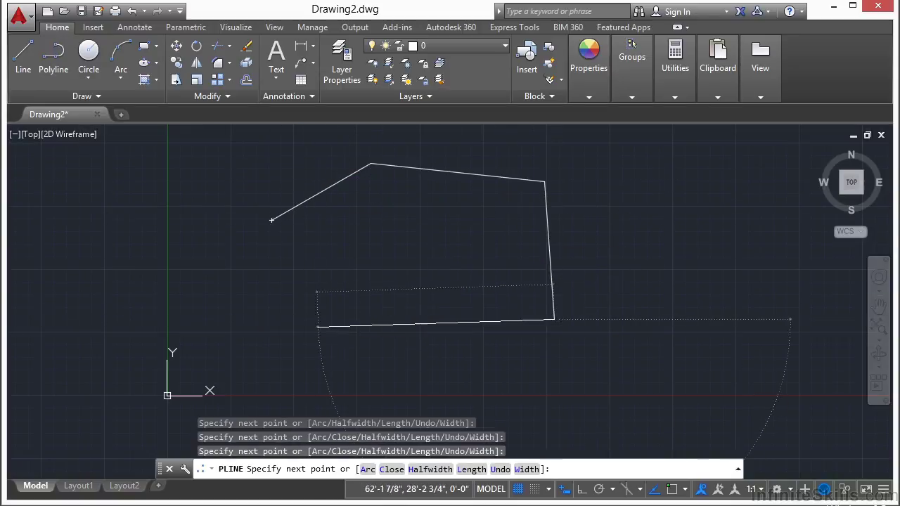
pyautogui.click(318, 326)
pyautogui.write('cl')
pyautogui.press('Return')
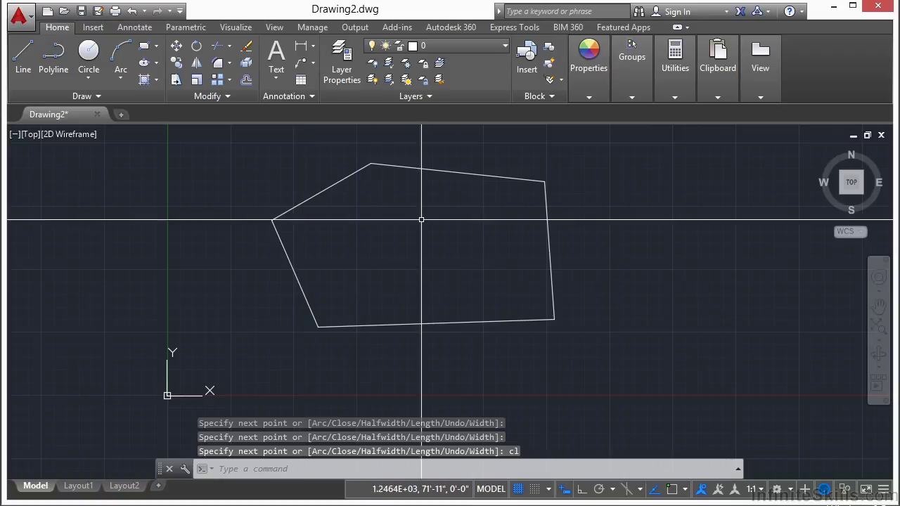
pyautogui.click(457, 173)
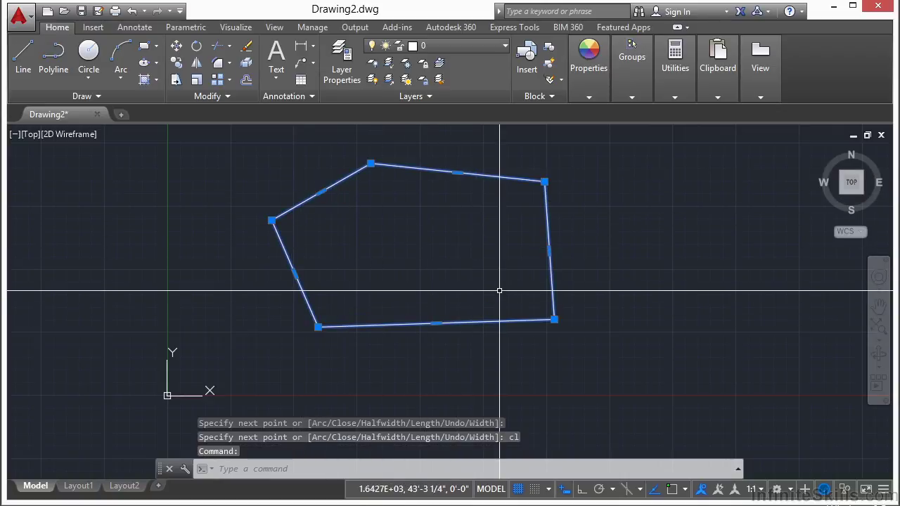
# - Draw a similar closed five-sided outline beside the polyline with the Line command, using the Close option
pyautogui.write('l')
pyautogui.press('Return')
pyautogui.moveTo(567, 244); pyautogui.dragTo(367, 237, button='middle')
pyautogui.click(443, 221)
pyautogui.click(532, 170)
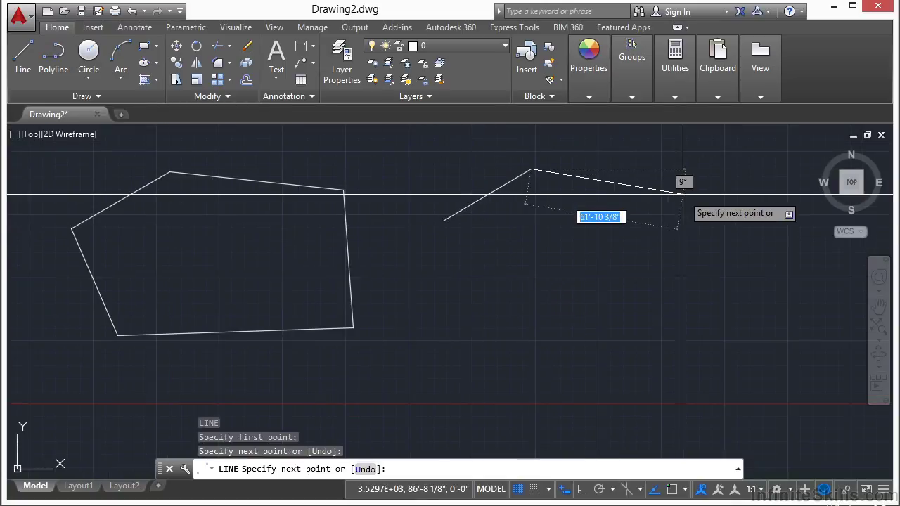
pyautogui.click(717, 192)
pyautogui.click(718, 337)
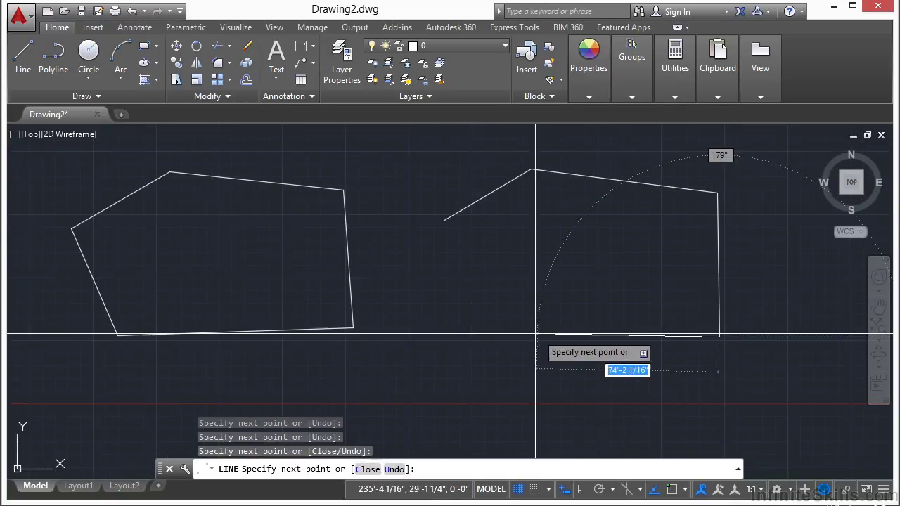
pyautogui.click(524, 337)
pyautogui.write('cl')
pyautogui.press('Return')
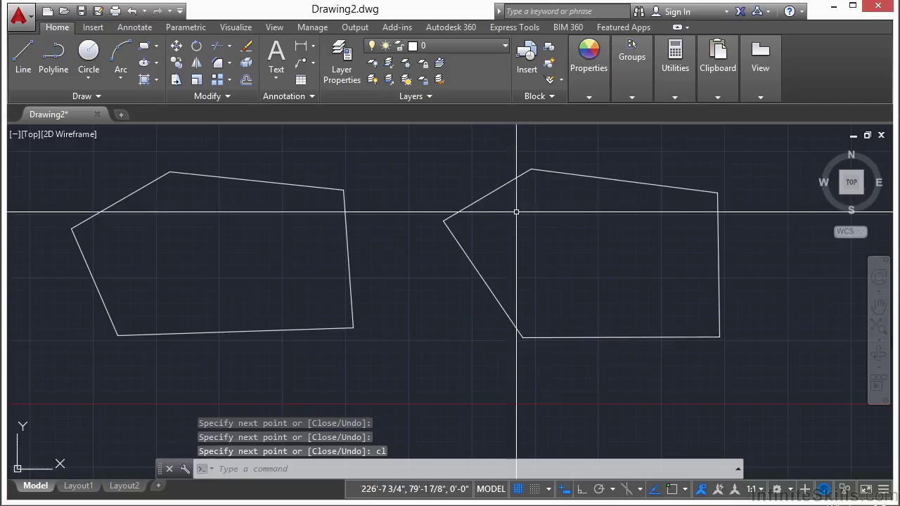
# - Pick individual sides of the outline made with lines to check how they select, and clear the selection
pyautogui.click(490, 190)
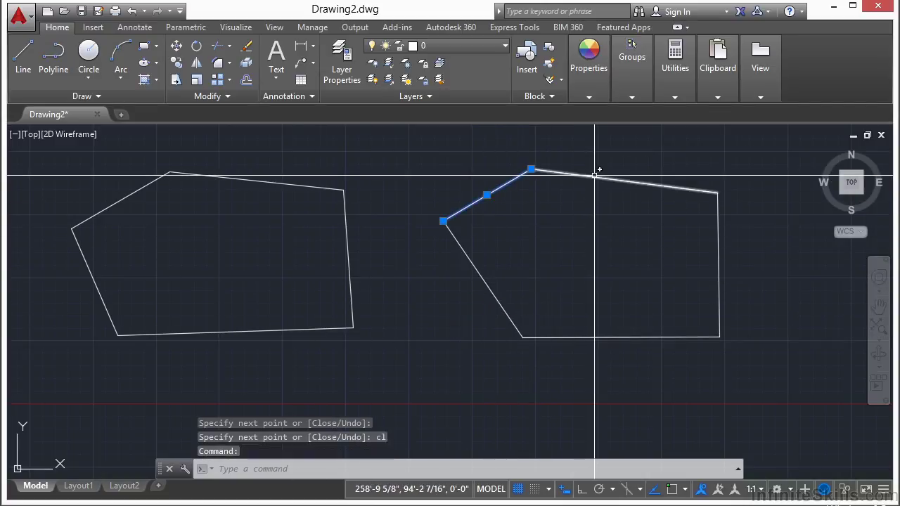
pyautogui.click(594, 176)
pyautogui.click(725, 243)
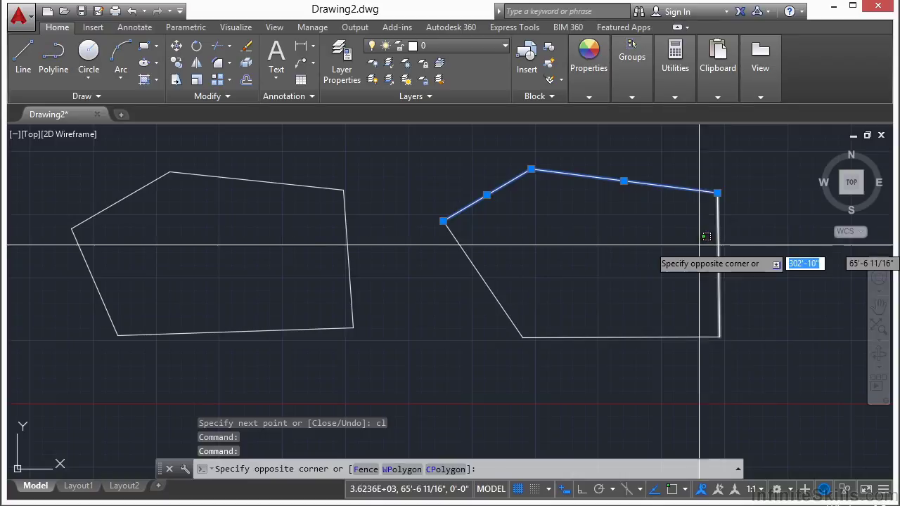
pyautogui.click(675, 246)
pyautogui.press('Escape')
pyautogui.press('Escape')
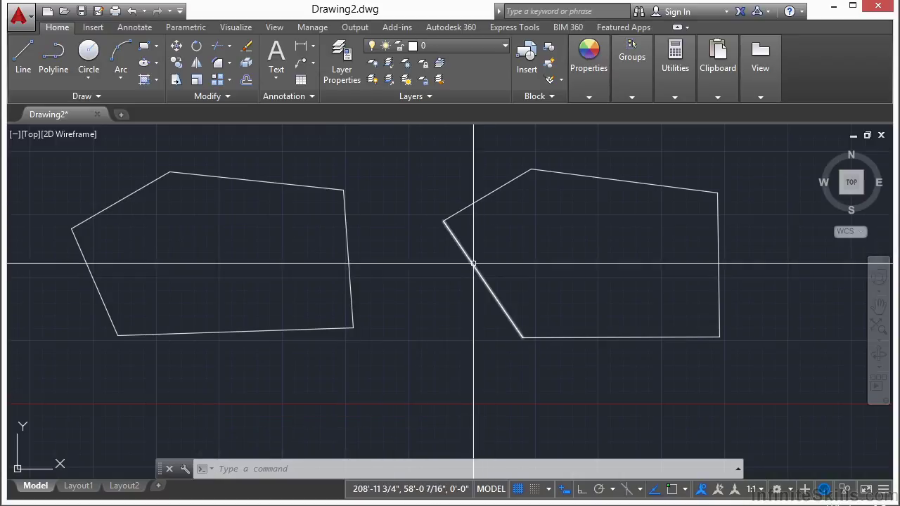
# - Bring the empty area below the two five-sided outlines into view
pyautogui.scroll(-2, 551, 237)
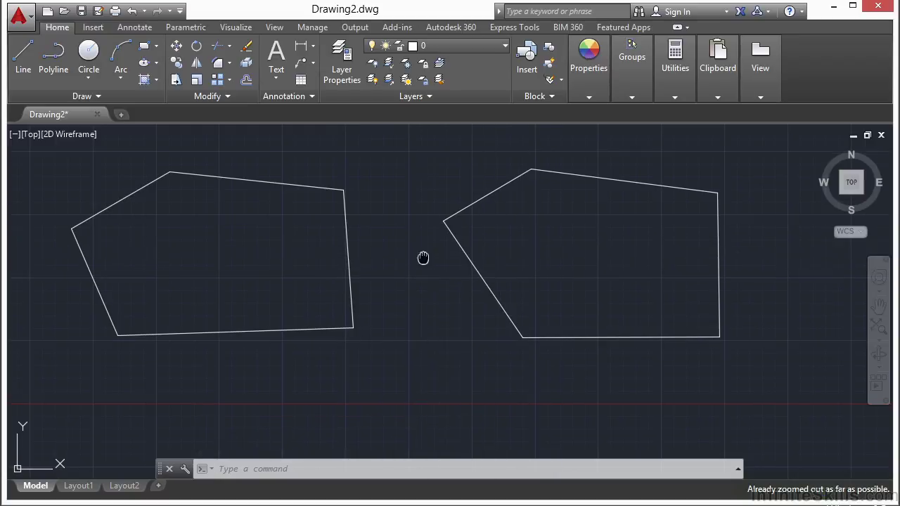
pyautogui.moveTo(421, 257); pyautogui.dragTo(465, 261, button='middle')
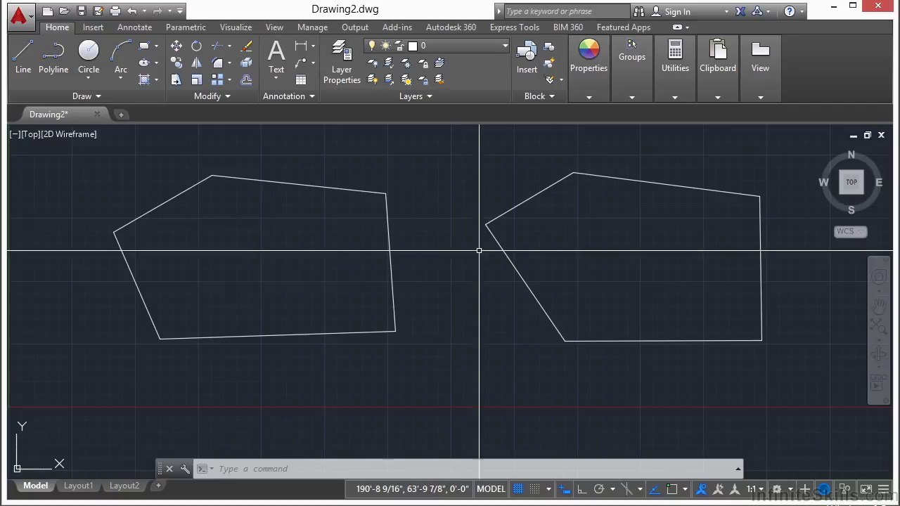
pyautogui.moveTo(454, 311); pyautogui.dragTo(465, 202, button='middle')
pyautogui.scroll(-2, 461, 239)
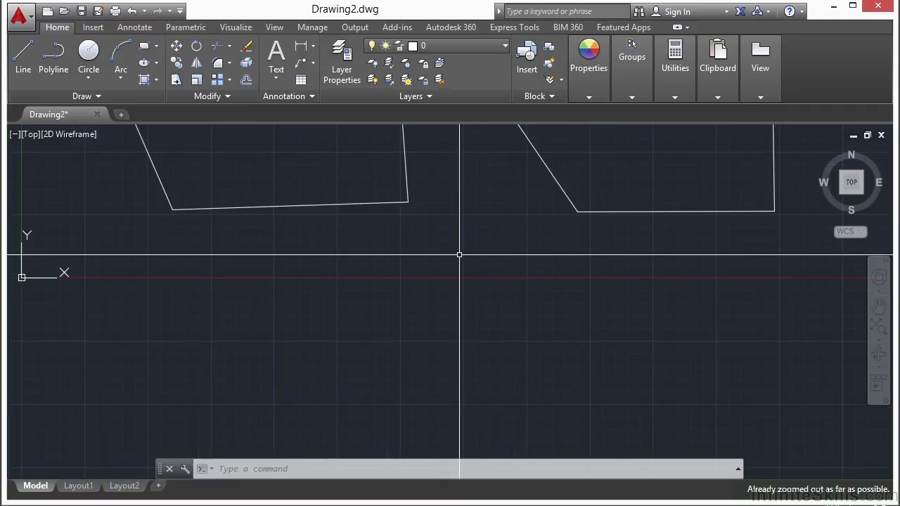
pyautogui.write('pline')
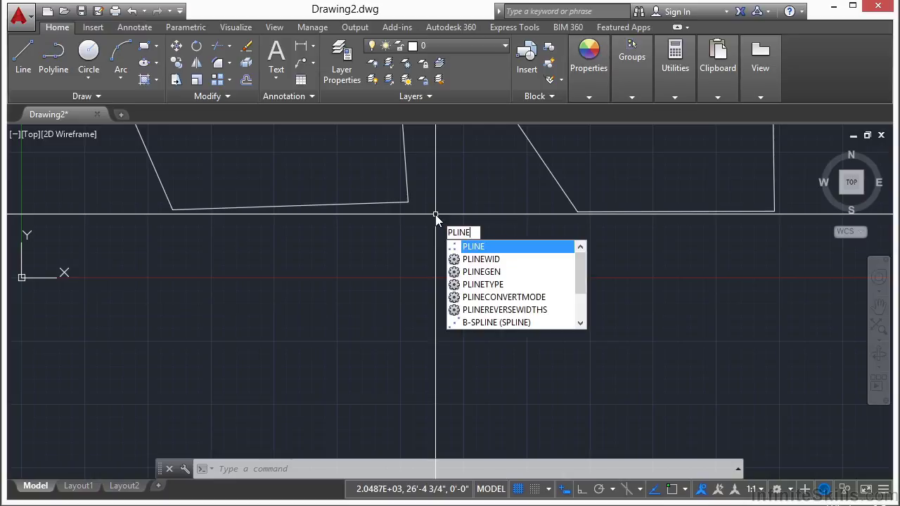
pyautogui.press('Escape')
pyautogui.press('Escape')
# - Start a polyline below the two outlines with one straight segment sloping up to the right
pyautogui.write('pl')
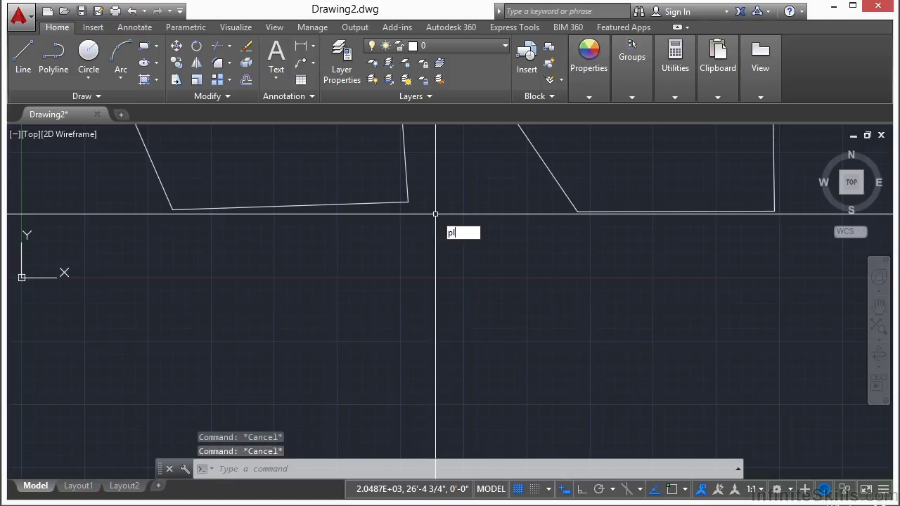
pyautogui.press('Return')
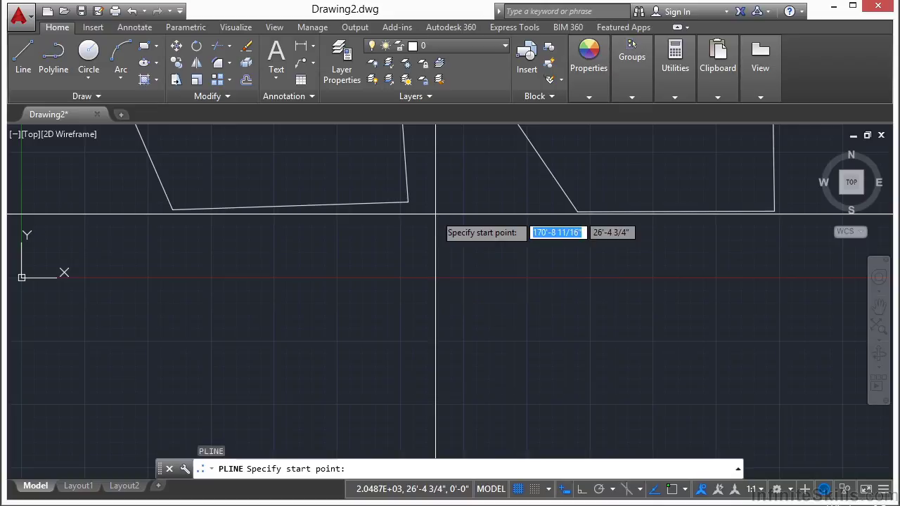
pyautogui.click(233, 333)
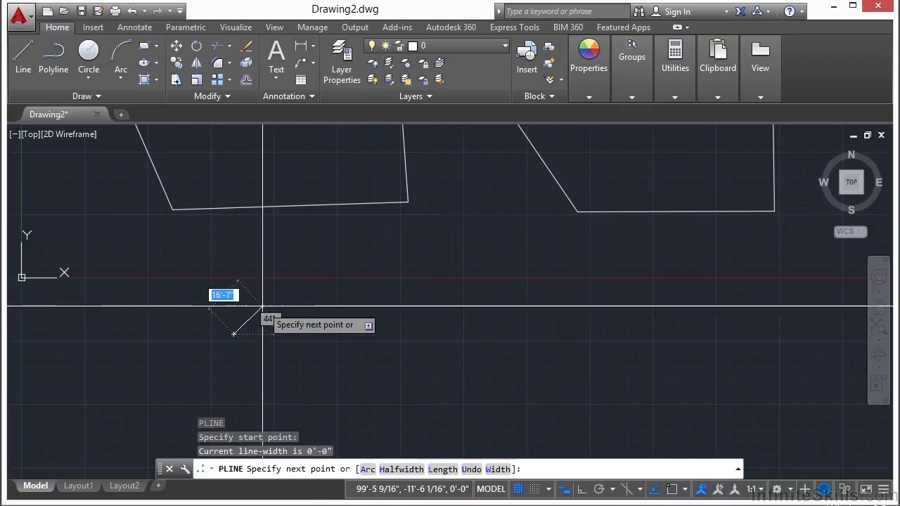
pyautogui.click(368, 258)
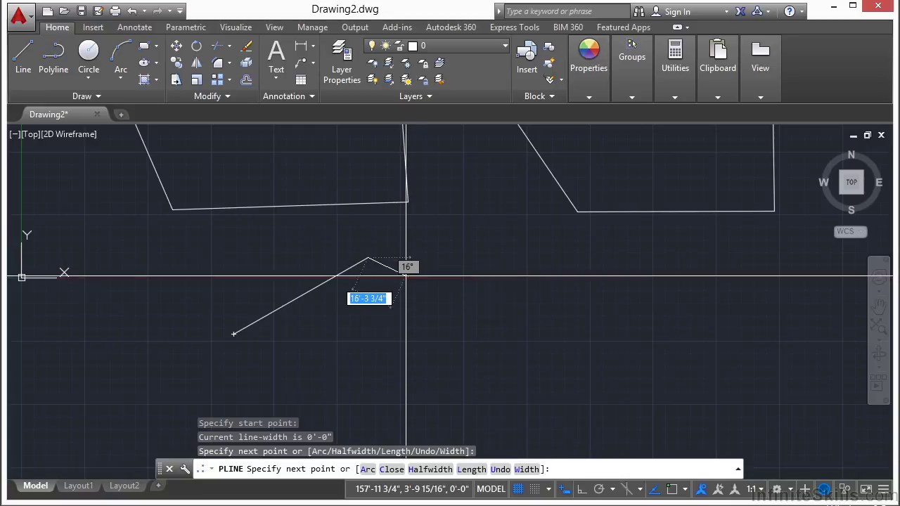
# - Switch the polyline to Arc mode and add a winding chain of arcs that loops inward, swings outward and curves back underneath
pyautogui.click(371, 470)
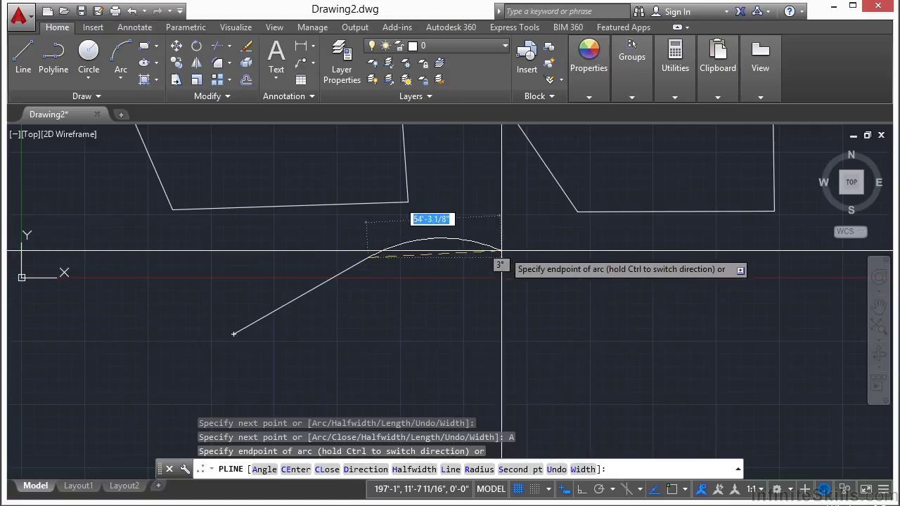
pyautogui.click(518, 287)
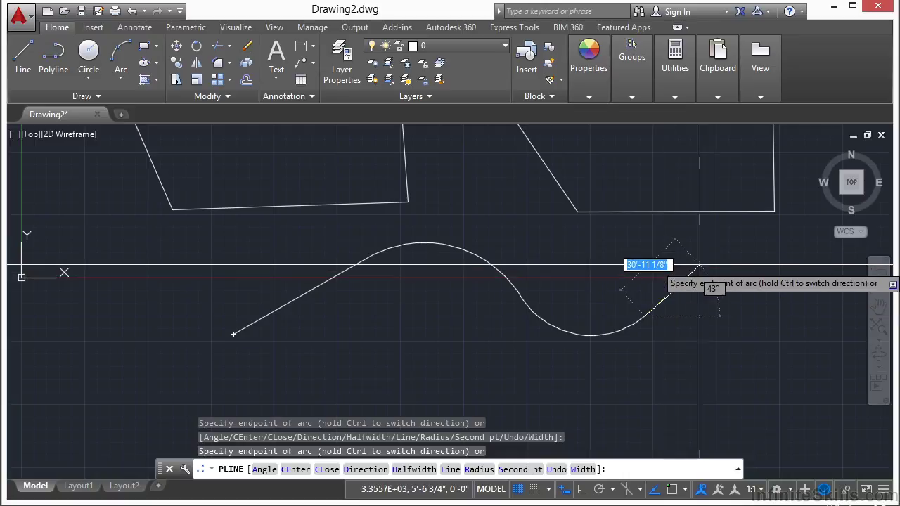
pyautogui.click(599, 304)
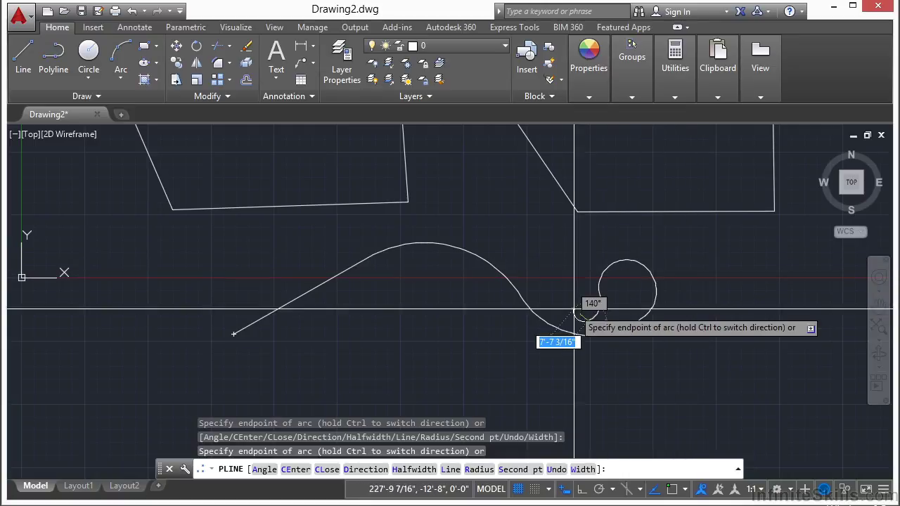
pyautogui.click(636, 234)
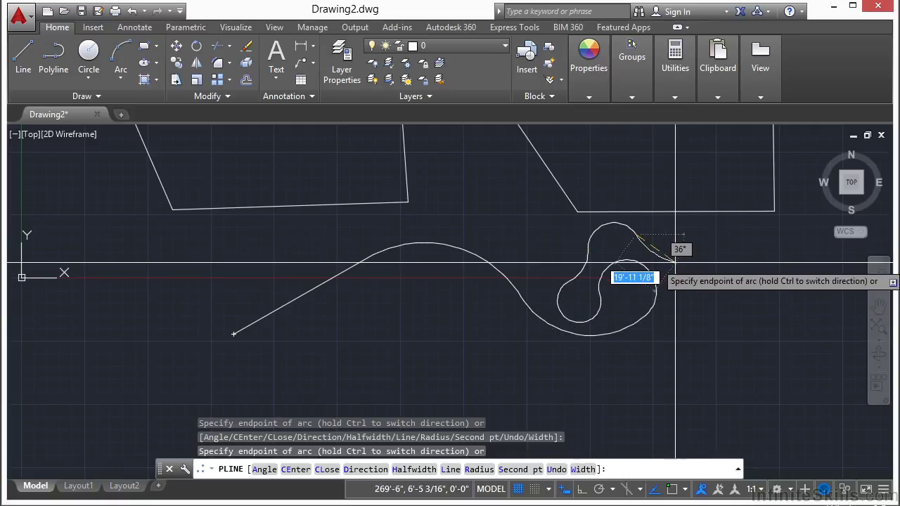
pyautogui.click(730, 272)
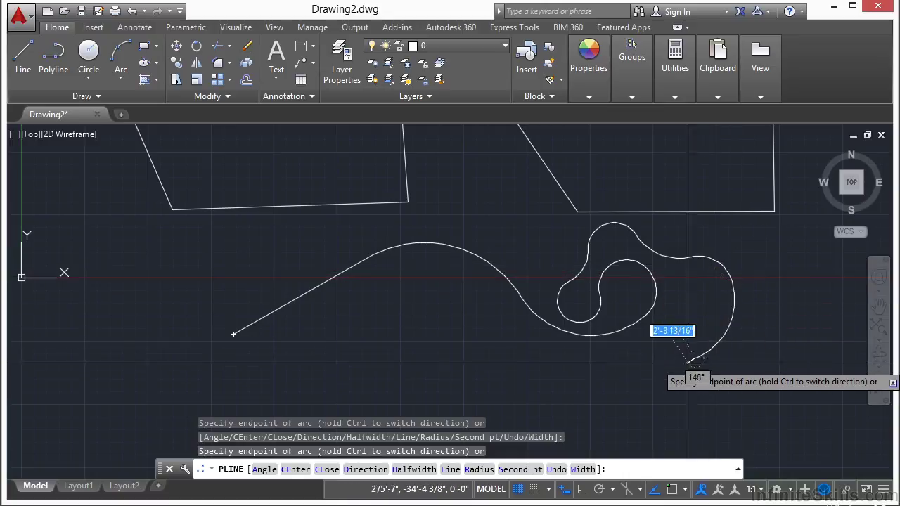
pyautogui.click(652, 373)
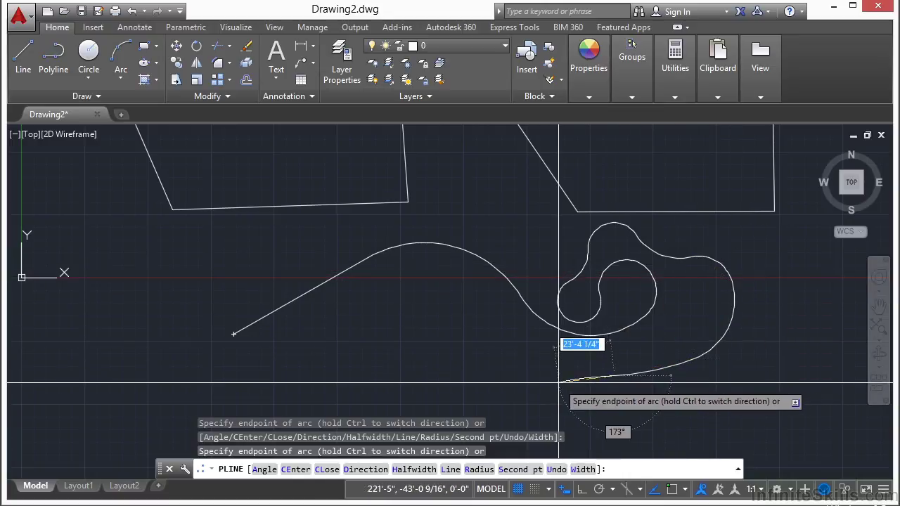
# - Continue the polyline leftward with a straight segment in Line mode, followed by an arc curving upward in Arc mode
pyautogui.write('l')
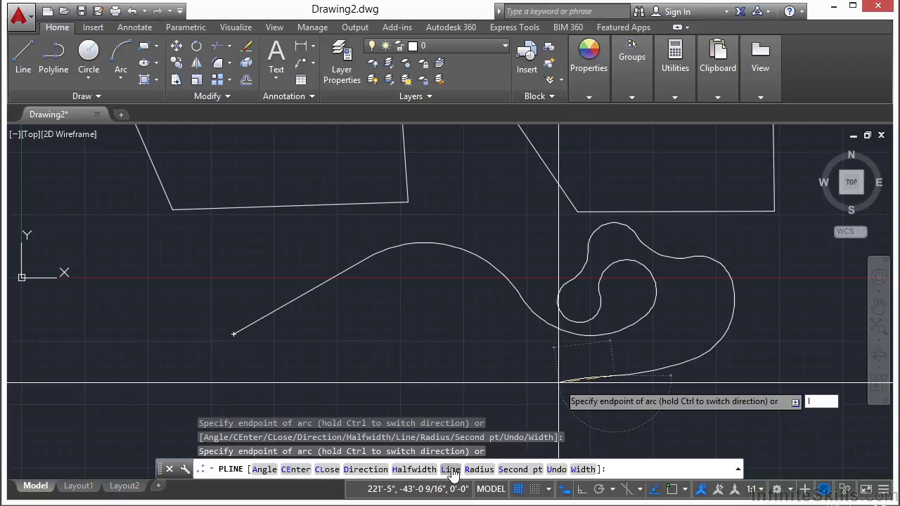
pyautogui.press('Return')
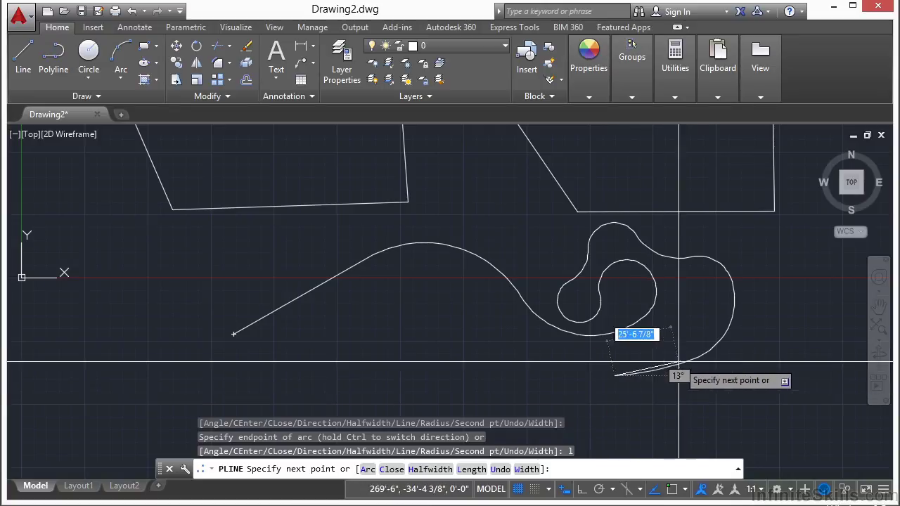
pyautogui.click(517, 378)
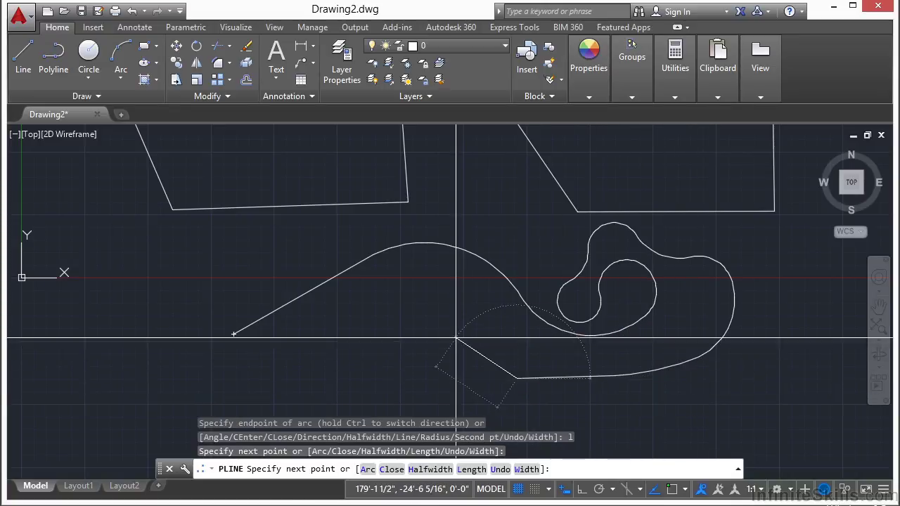
pyautogui.write('a')
pyautogui.press('Return')
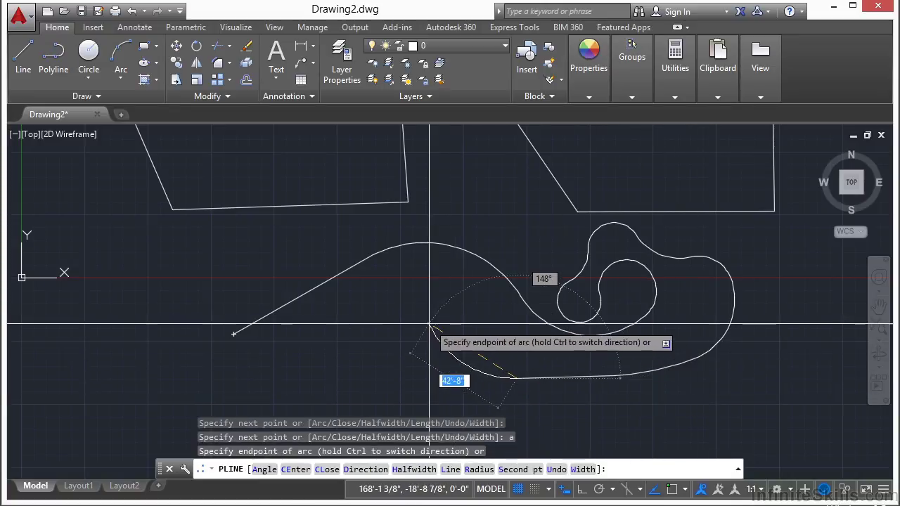
pyautogui.click(429, 325)
# - Return the polyline to Line mode, add a straight segment sloping down to the left, and end it with an open gap
pyautogui.write('l')
pyautogui.press('Return')
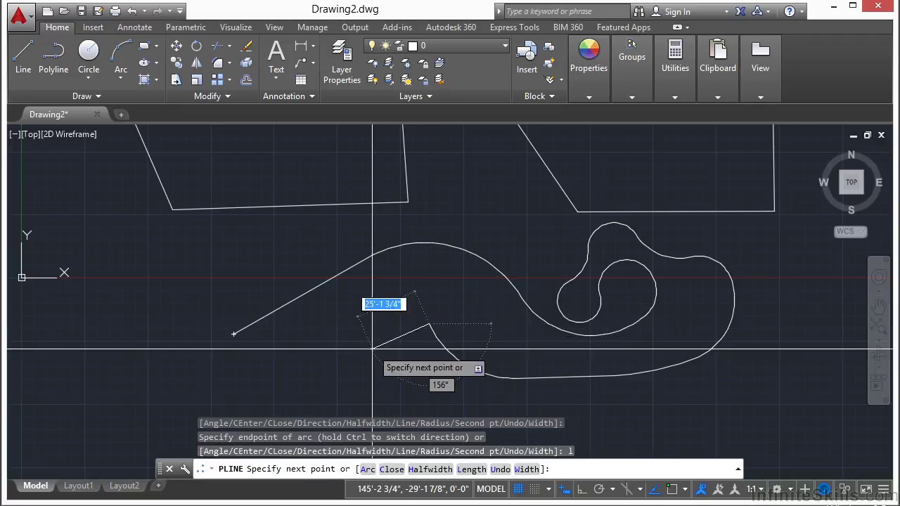
pyautogui.click(349, 353)
pyautogui.press('Return')
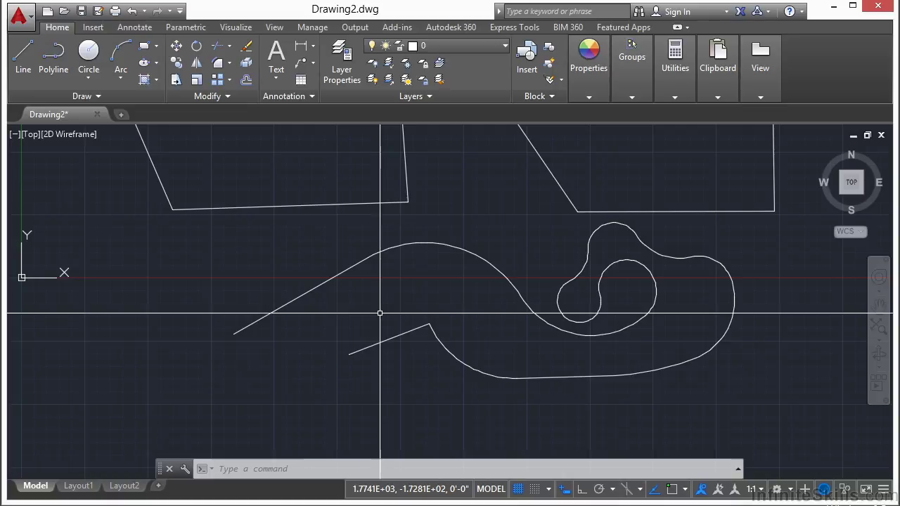
# - Close the open line-and-arc polyline using the Close option of PEDIT and exit the command
pyautogui.write('EDIT')
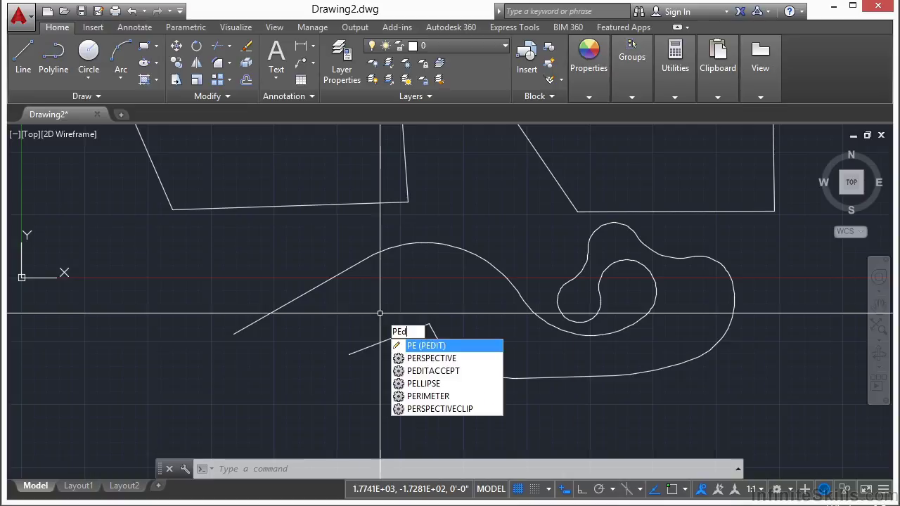
pyautogui.press('Return')
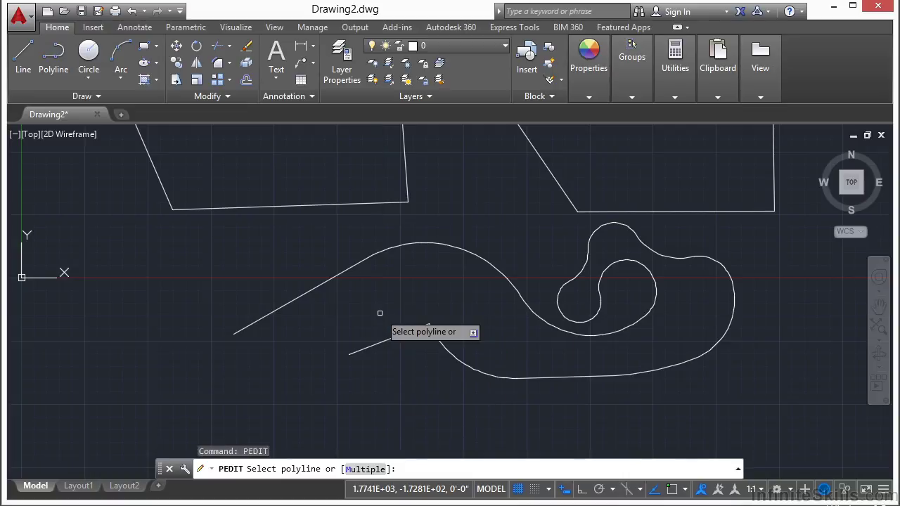
pyautogui.click(343, 271)
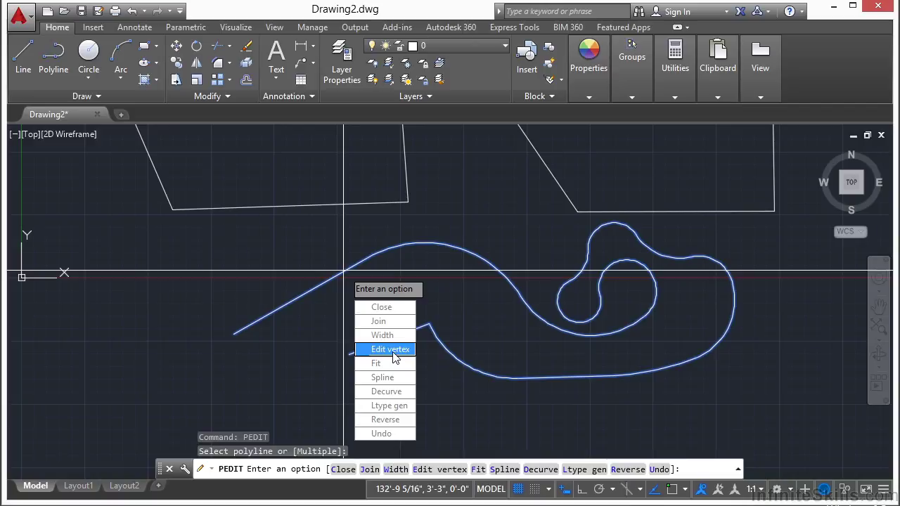
pyautogui.click(382, 308)
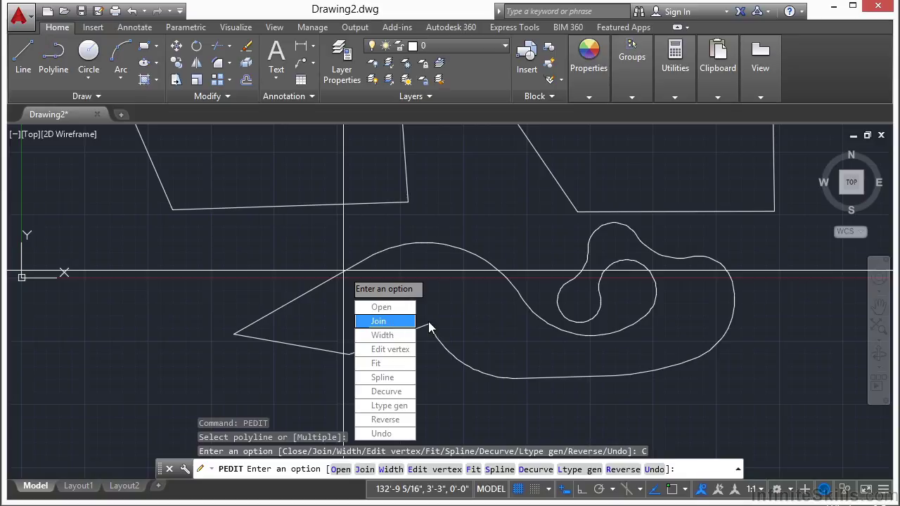
pyautogui.press('Escape')
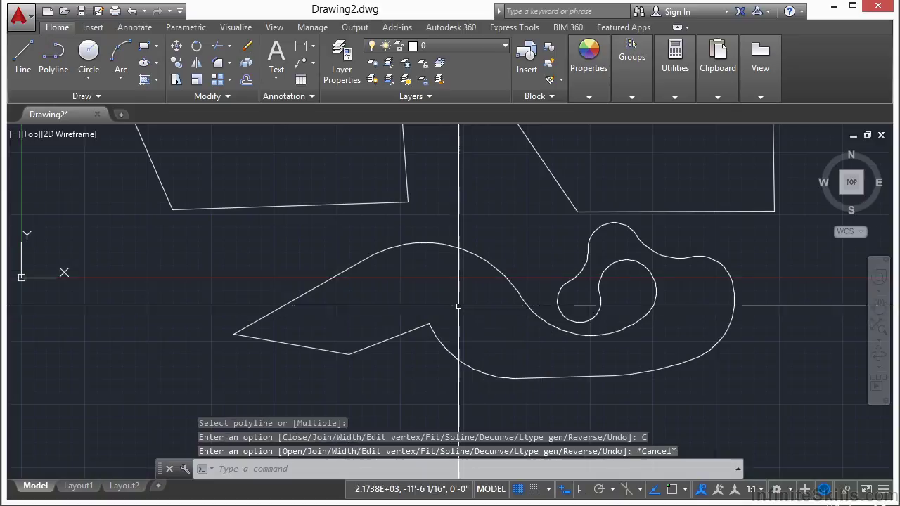
# - Select edges of the right-hand pentagon and the whole left-hand pentagon to compare separate lines with a polyline, clearing each selection
pyautogui.moveTo(542, 220); pyautogui.dragTo(457, 347, button='middle')
pyautogui.click(578, 170)
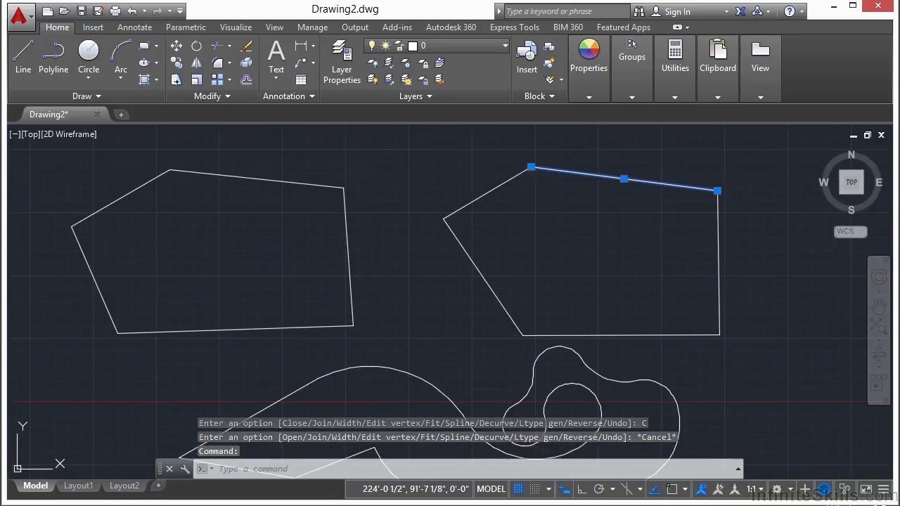
pyautogui.click(511, 177)
pyautogui.click(473, 264)
pyautogui.press('Escape')
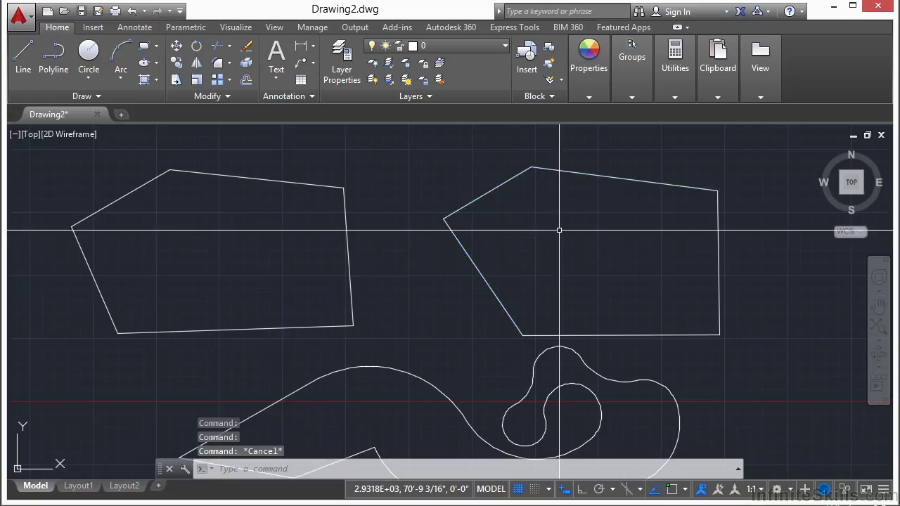
pyautogui.click(401, 225)
pyautogui.click(311, 204)
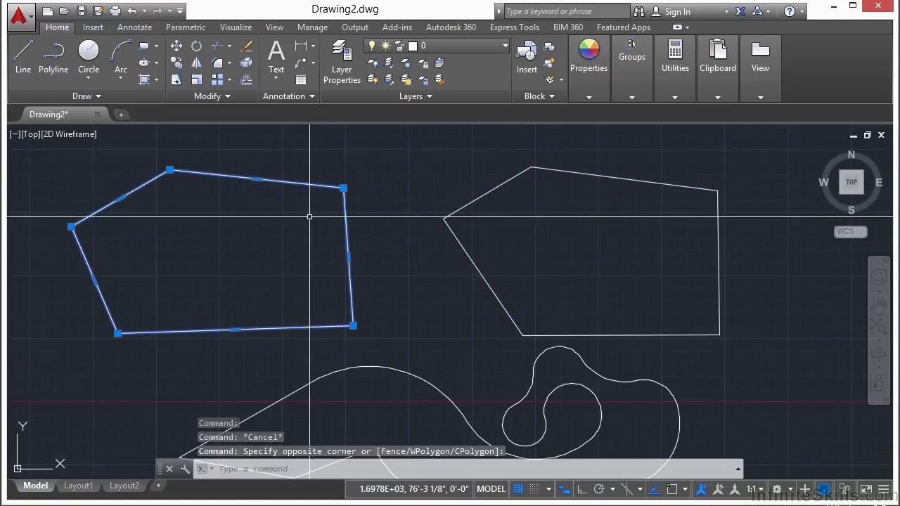
pyautogui.press('Escape')
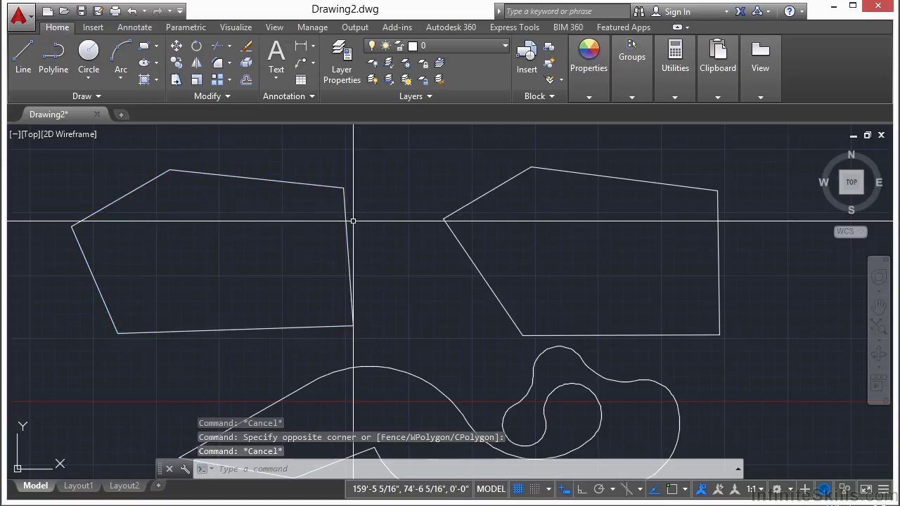
# - Use PEDIT to turn the upper-left line of the right-hand pentagon into a polyline
pyautogui.write('pedit')
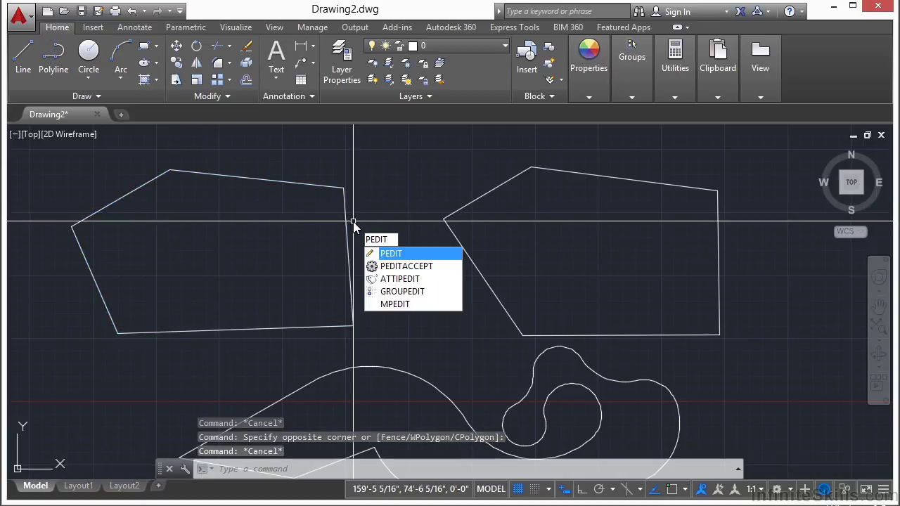
pyautogui.press('Return')
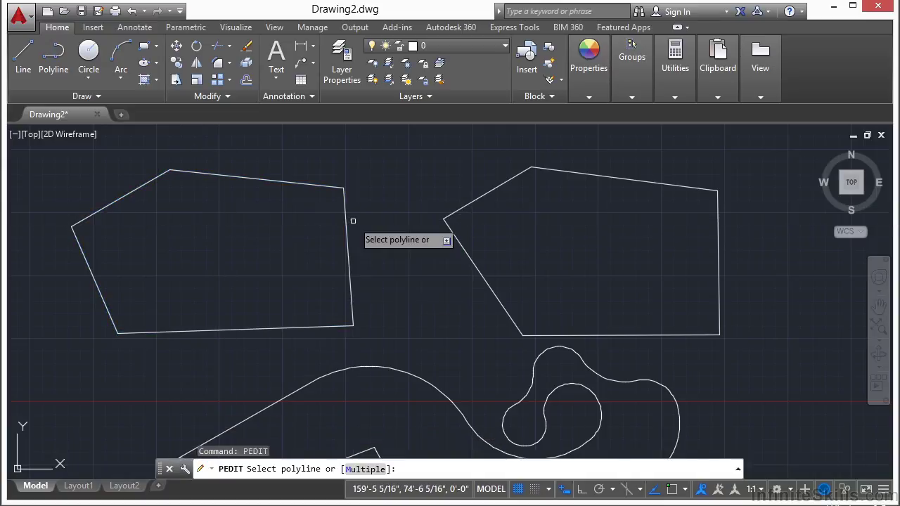
pyautogui.click(507, 185)
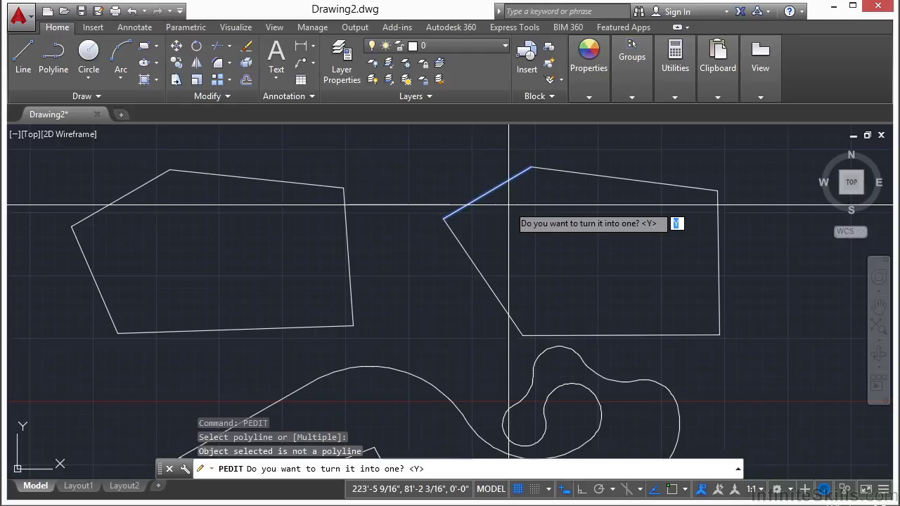
pyautogui.press('Return')
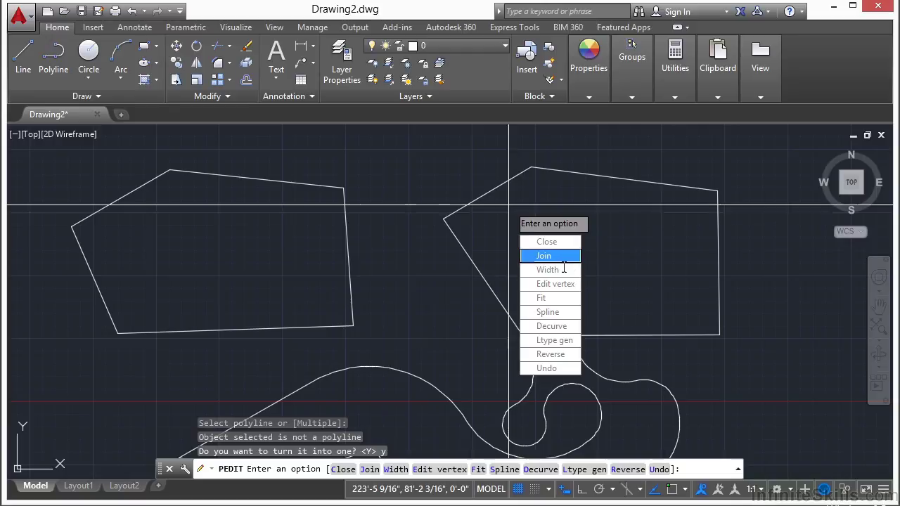
# - Join all five edges of the right-hand pentagon with the Join option, exit PEDIT, and check the joined shape by selecting it
pyautogui.click(552, 257)
pyautogui.click(503, 184)
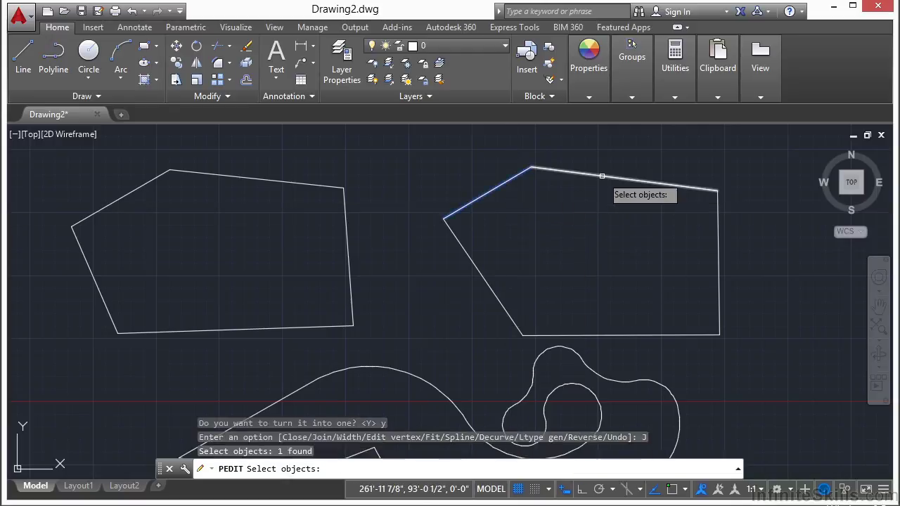
pyautogui.click(617, 177)
pyautogui.click(718, 227)
pyautogui.click(690, 314)
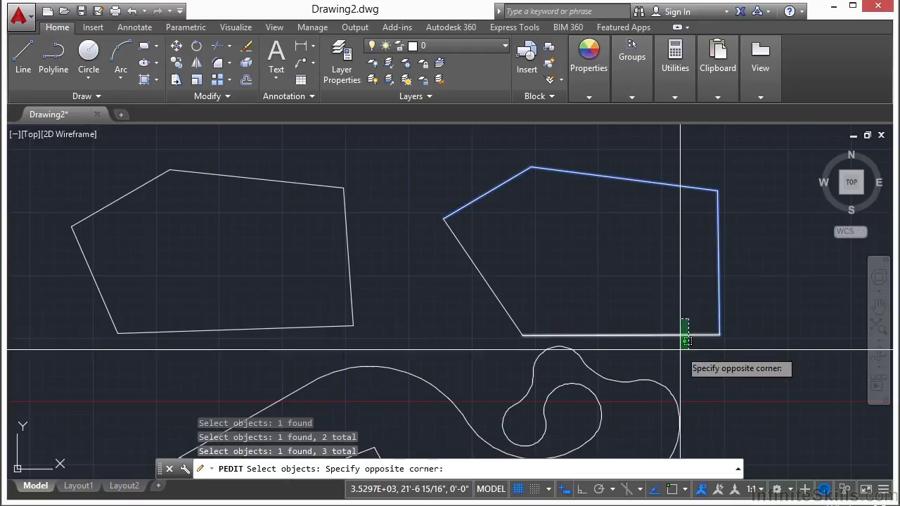
pyautogui.click(682, 345)
pyautogui.click(556, 276)
pyautogui.click(442, 311)
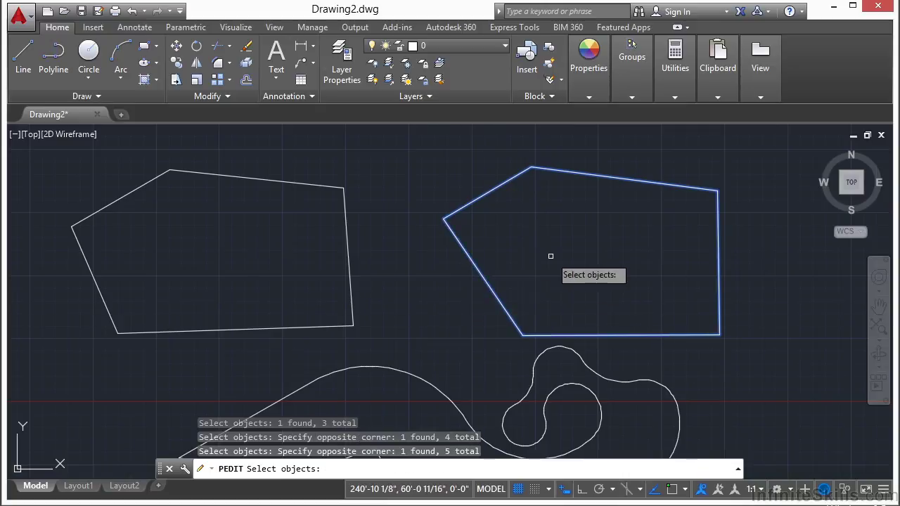
pyautogui.press('Return')
pyautogui.press('Return')
pyautogui.click(596, 175)
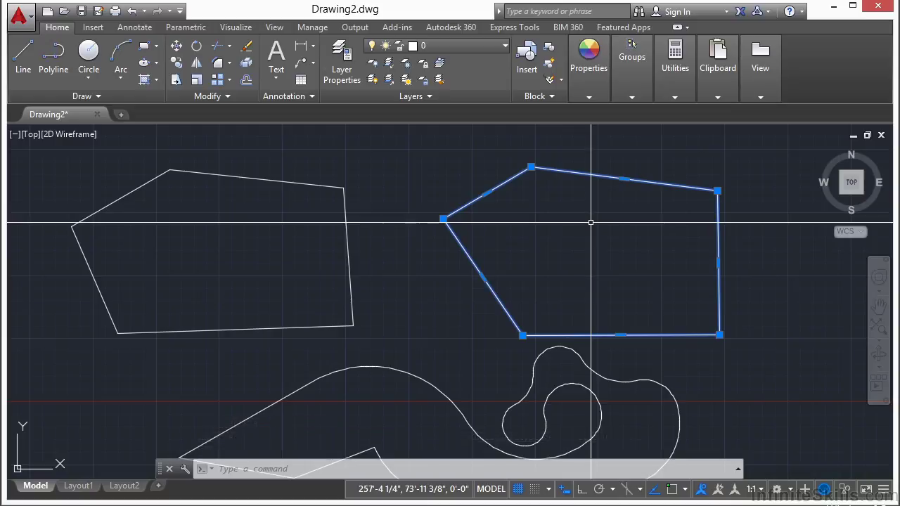
pyautogui.press('Escape')
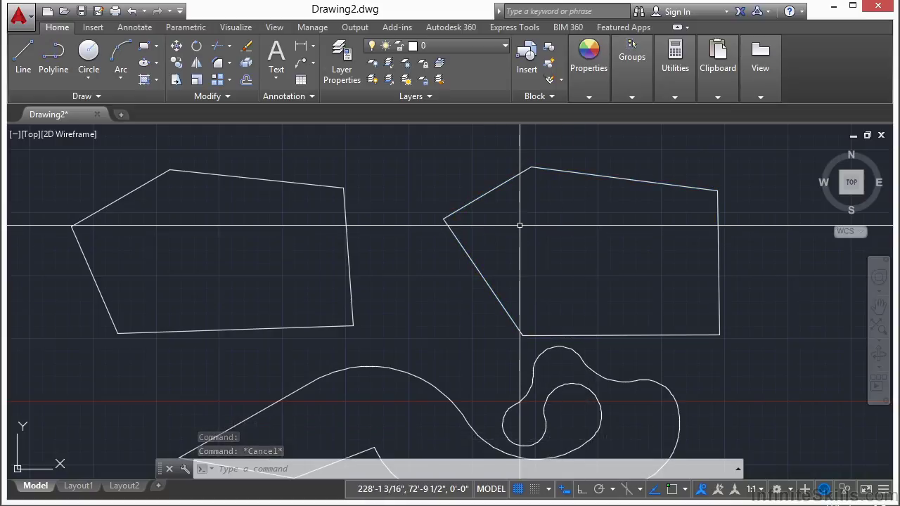
# - Select the joined right-hand pentagon and remove its leftmost vertex
pyautogui.moveTo(519, 225); pyautogui.dragTo(519, 191, button='middle')
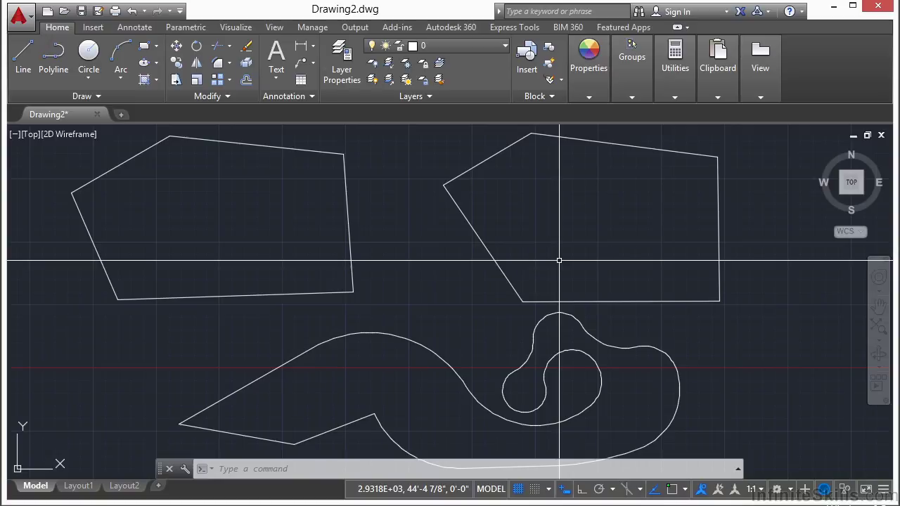
pyautogui.click(513, 228)
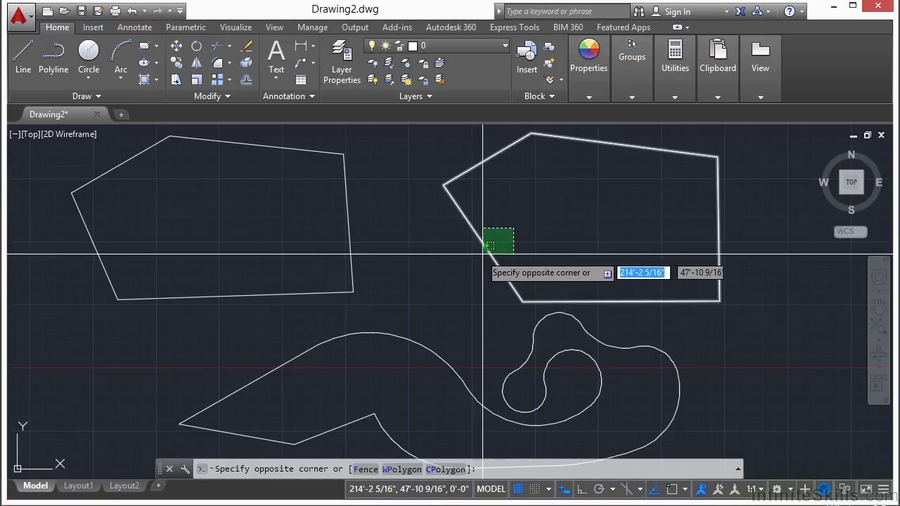
pyautogui.click(489, 249)
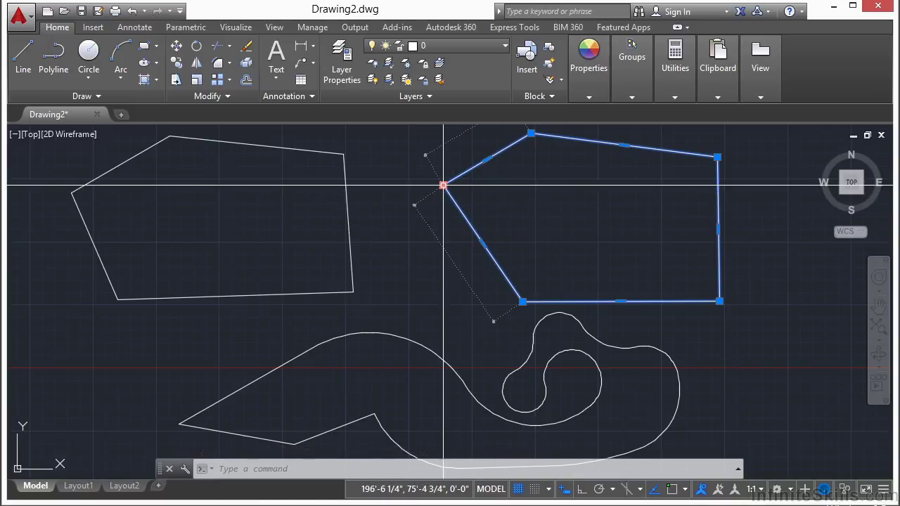
pyautogui.moveTo(443, 185)
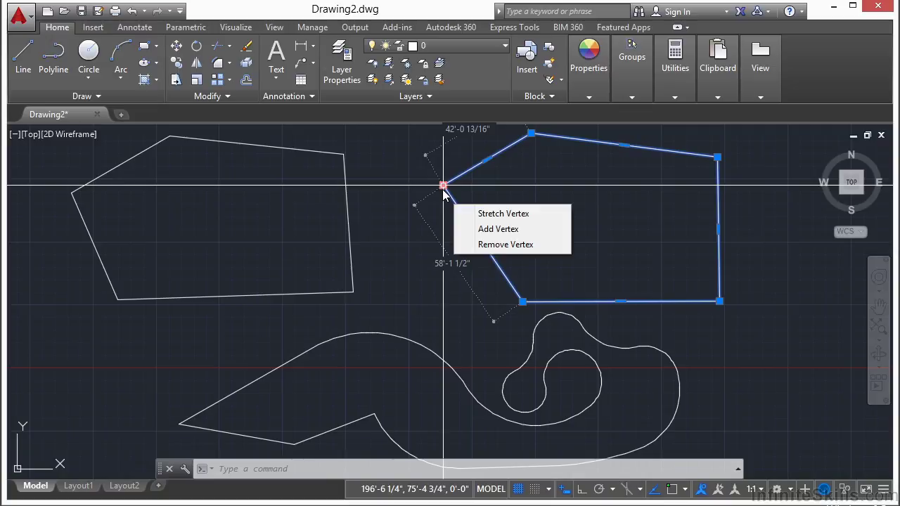
pyautogui.click(513, 244)
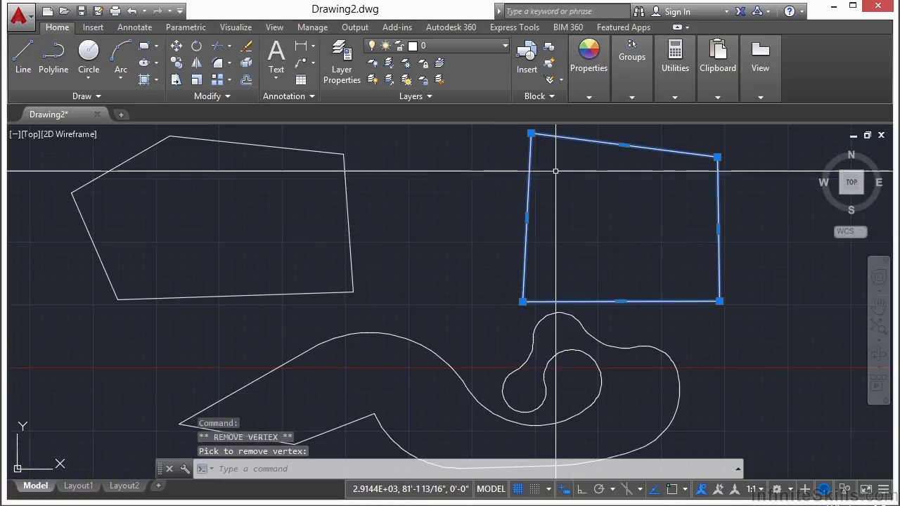
# - Add a vertex to the four-sided polyline's upper edge, forming an inward notch, and stretch that vertex farther down and to the right
pyautogui.moveTo(530, 133)
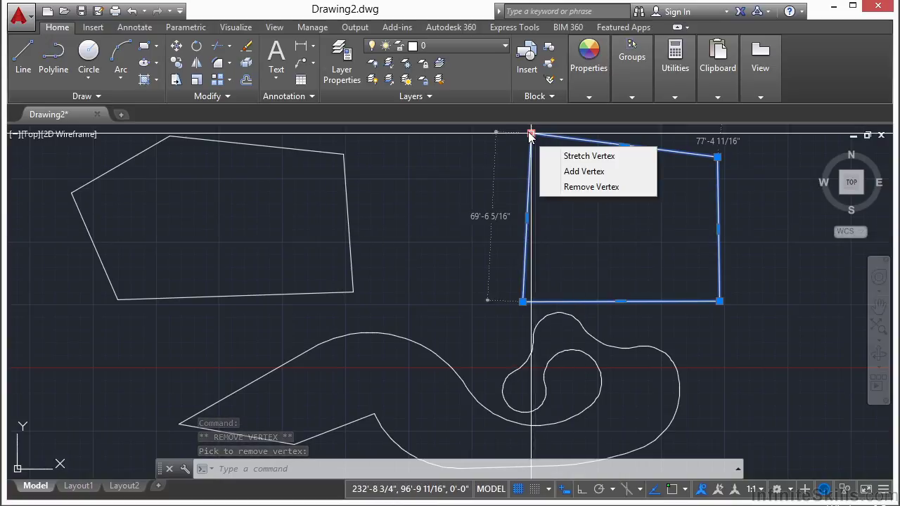
pyautogui.click(583, 172)
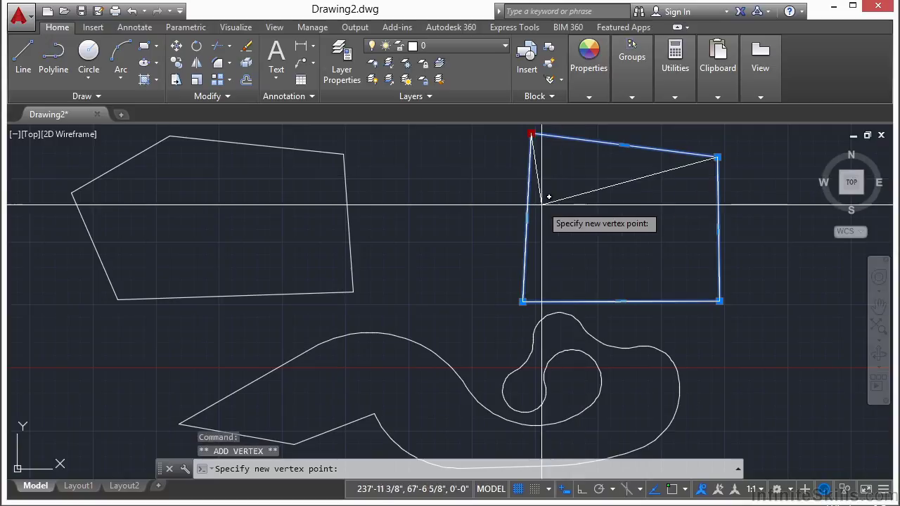
pyautogui.click(633, 191)
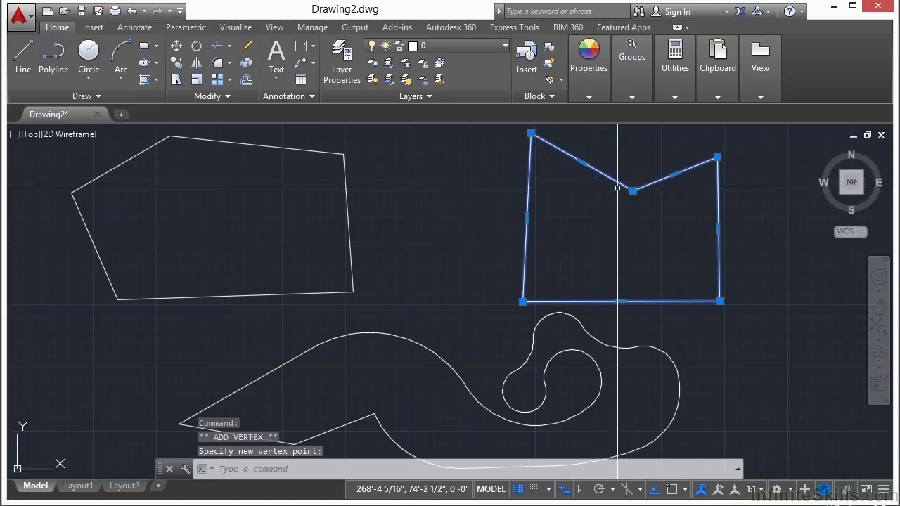
pyautogui.moveTo(632, 191)
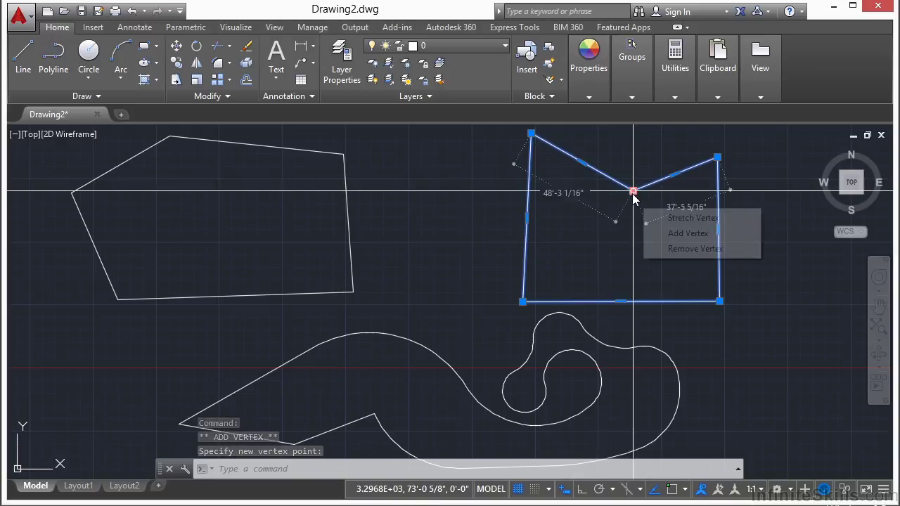
pyautogui.click(674, 218)
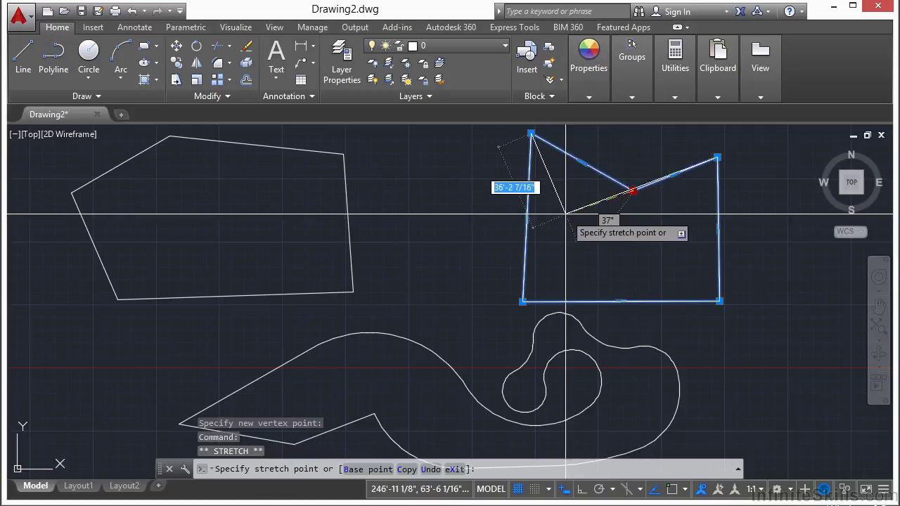
pyautogui.click(657, 227)
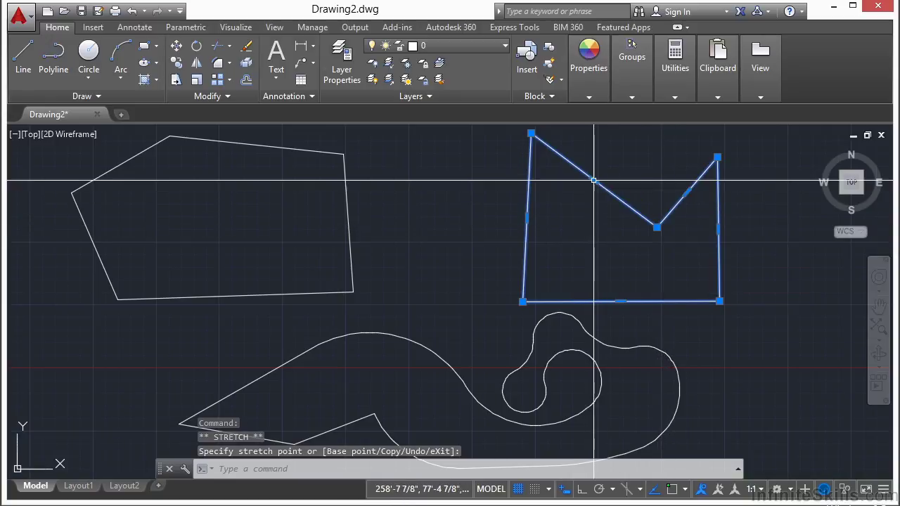
# - Stretch the notch's left edge outward to the left and add a vertex to it, bent up toward the right
pyautogui.moveTo(594, 184)
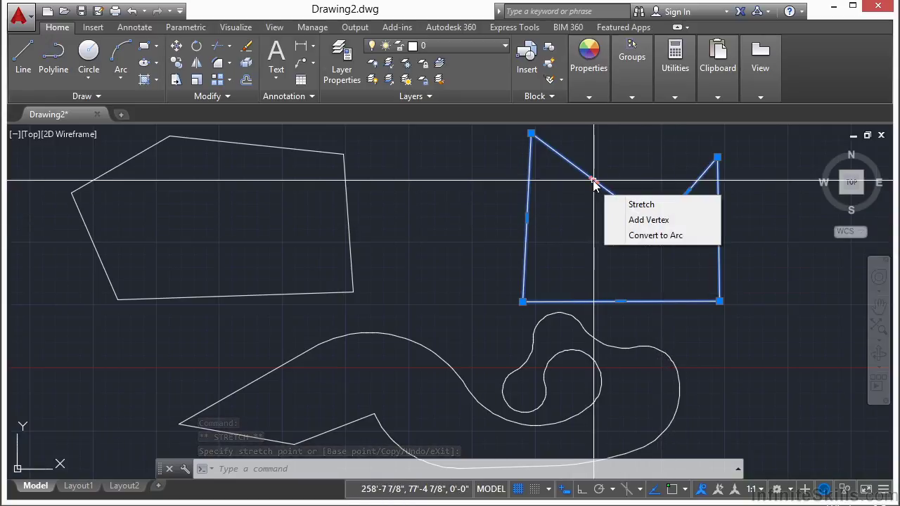
pyautogui.click(629, 204)
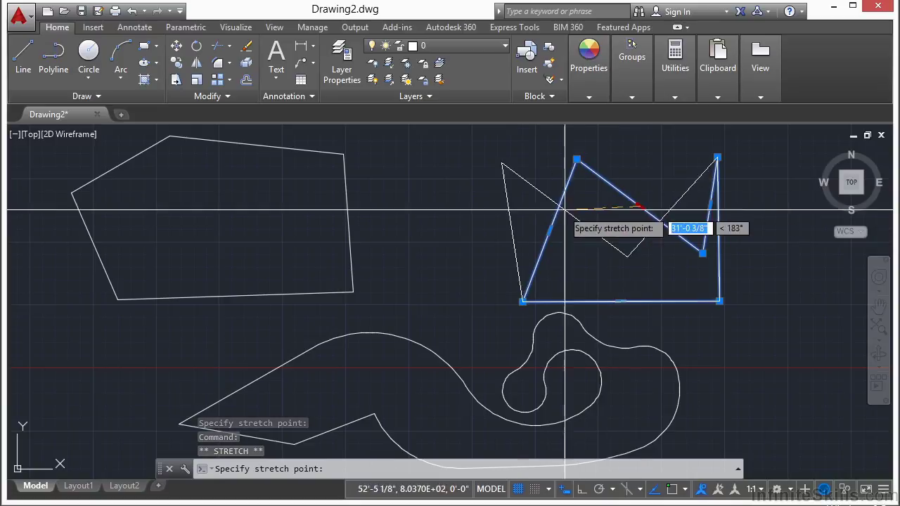
pyautogui.click(516, 183)
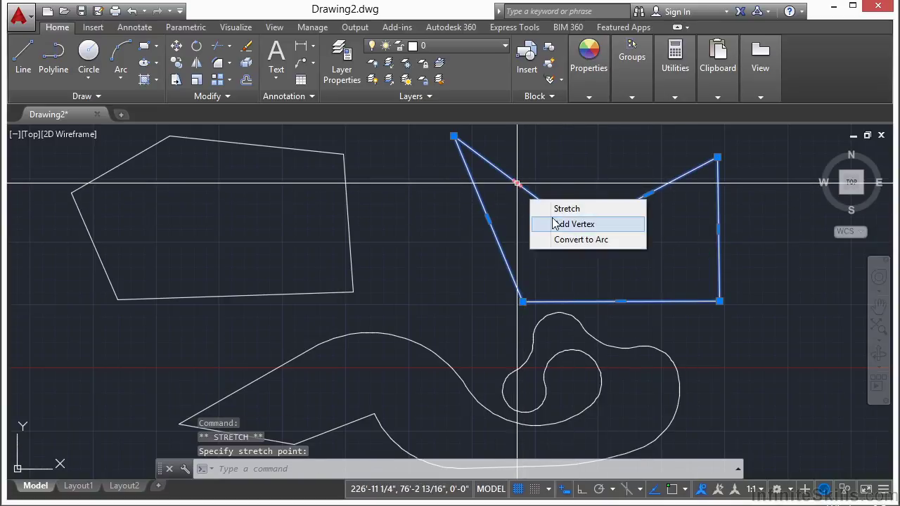
pyautogui.click(560, 225)
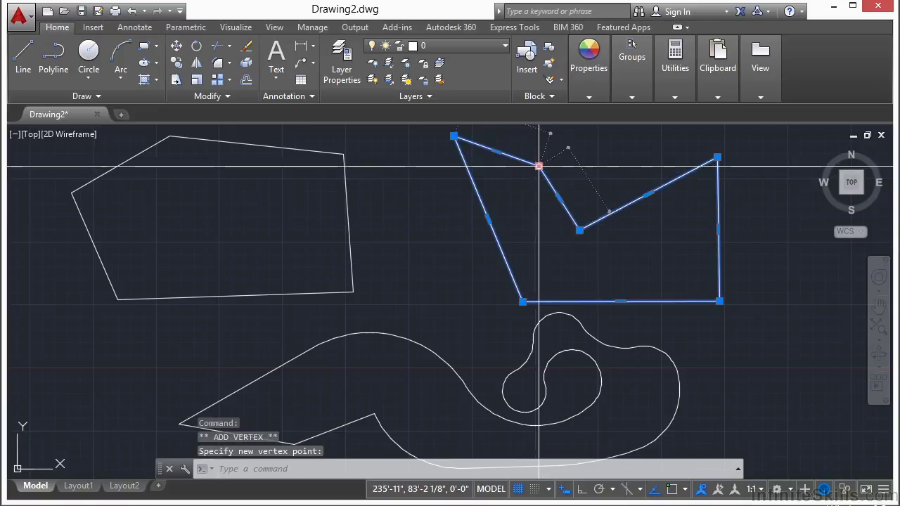
pyautogui.click(580, 229)
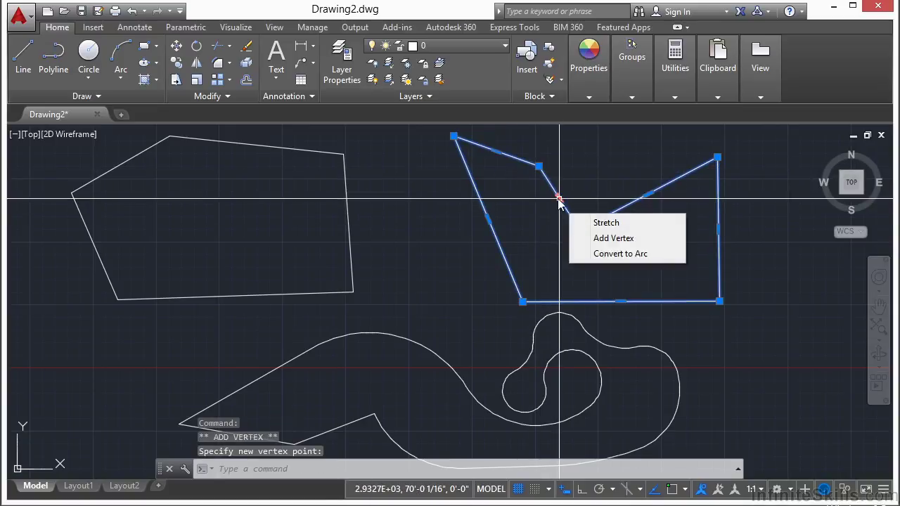
# - Convert the short segment between the new vertex and the notch point to an arc bulging down-left, and convert it back to a line
pyautogui.click(621, 254)
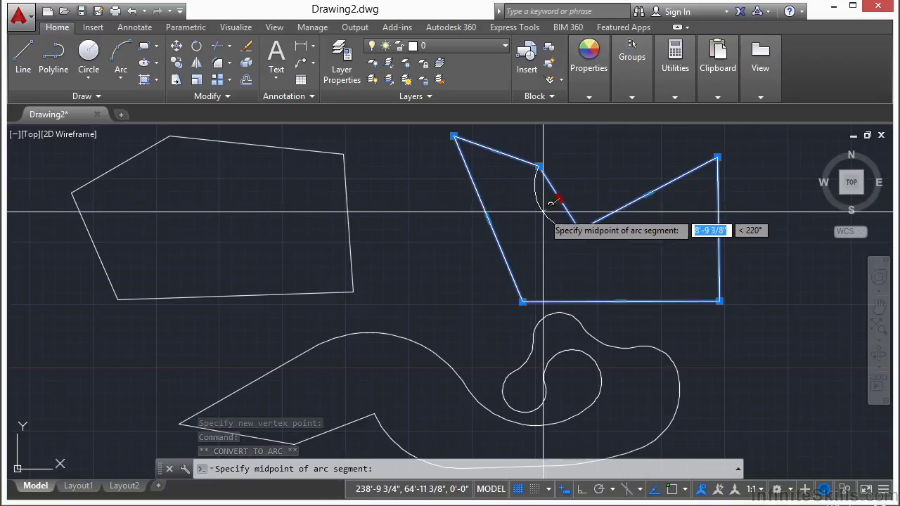
pyautogui.click(541, 210)
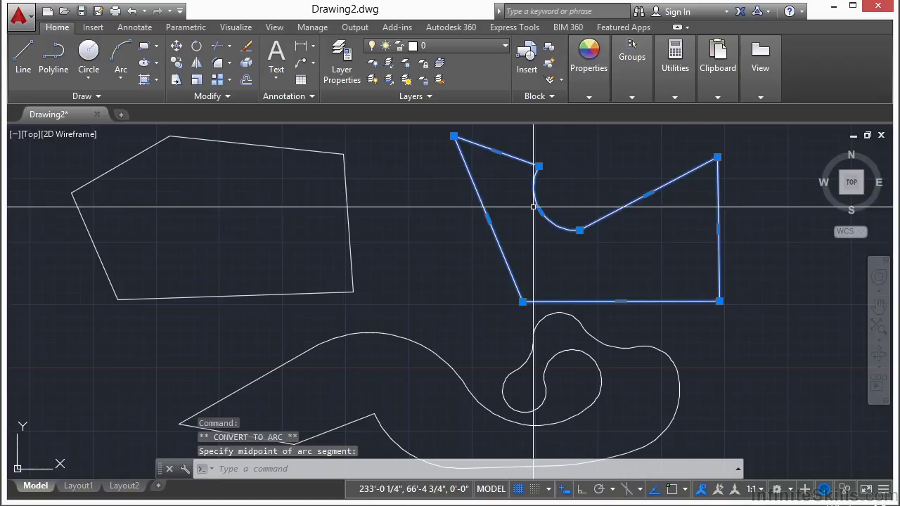
pyautogui.moveTo(539, 211)
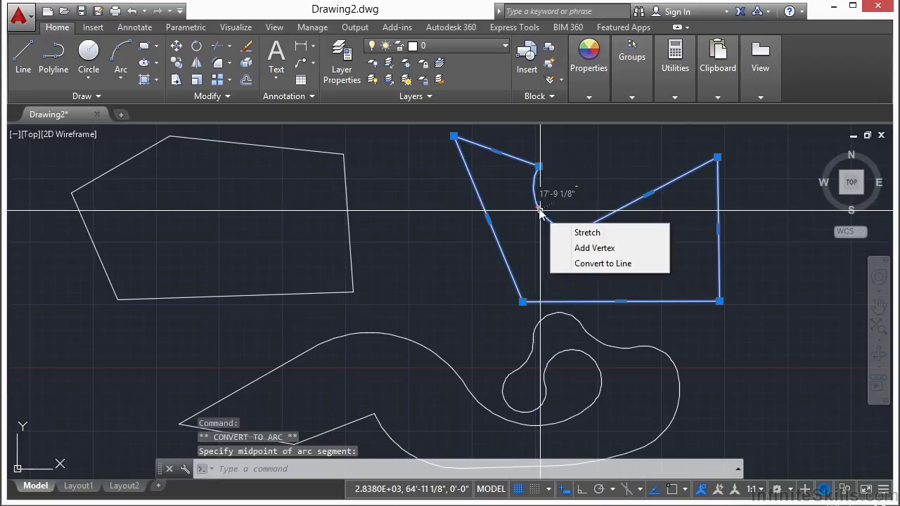
pyautogui.click(617, 264)
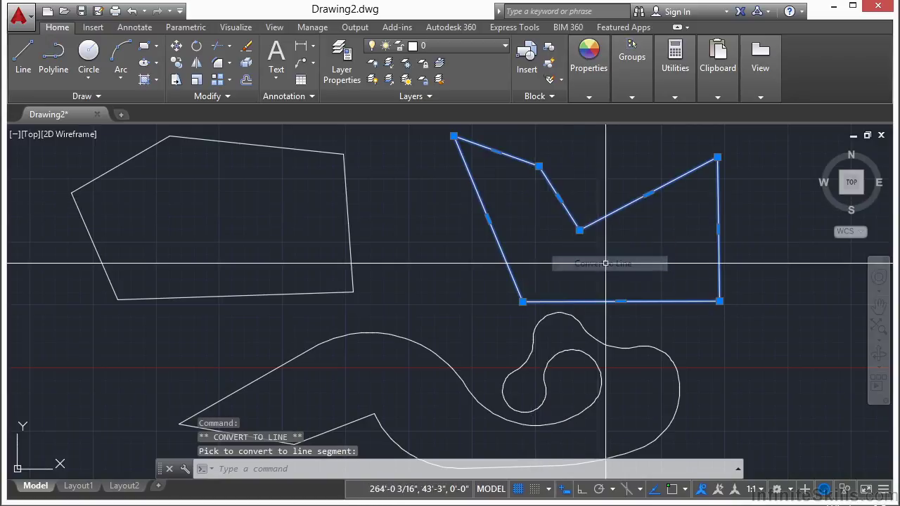
# - Stretch the notch's short steep segment to the right, and stretch its lower vertex down-left until the segment is roughly vertical
pyautogui.click(559, 199)
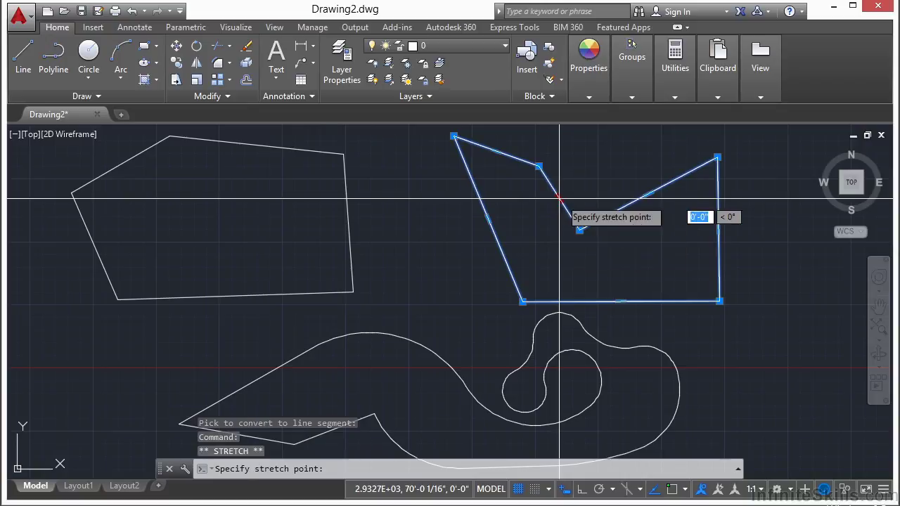
pyautogui.click(601, 187)
pyautogui.click(621, 219)
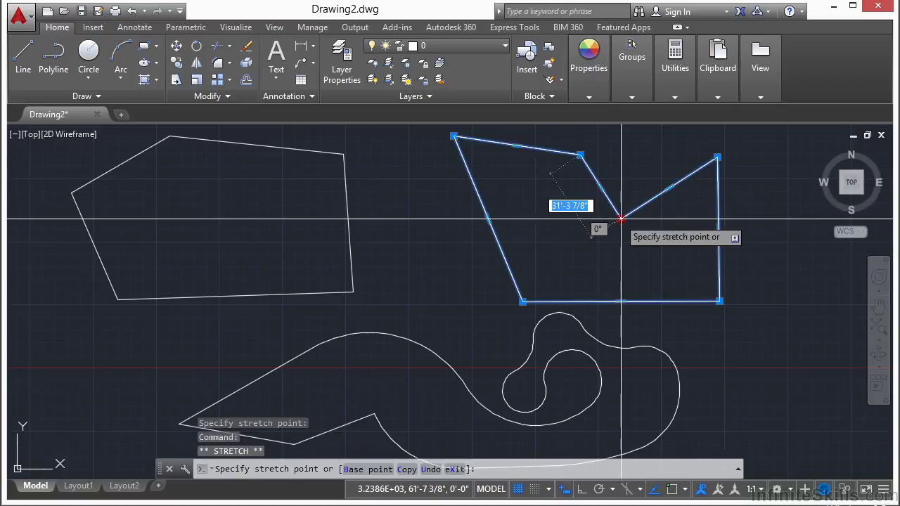
pyautogui.click(582, 249)
# - Add a vertex to the notch's long right edge, bent down toward the right, and deselect the polyline
pyautogui.moveTo(647, 205)
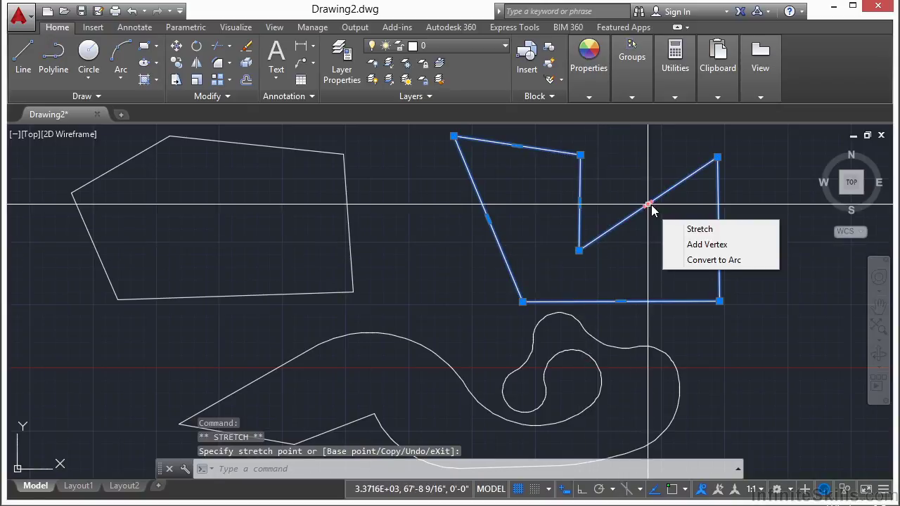
pyautogui.click(705, 244)
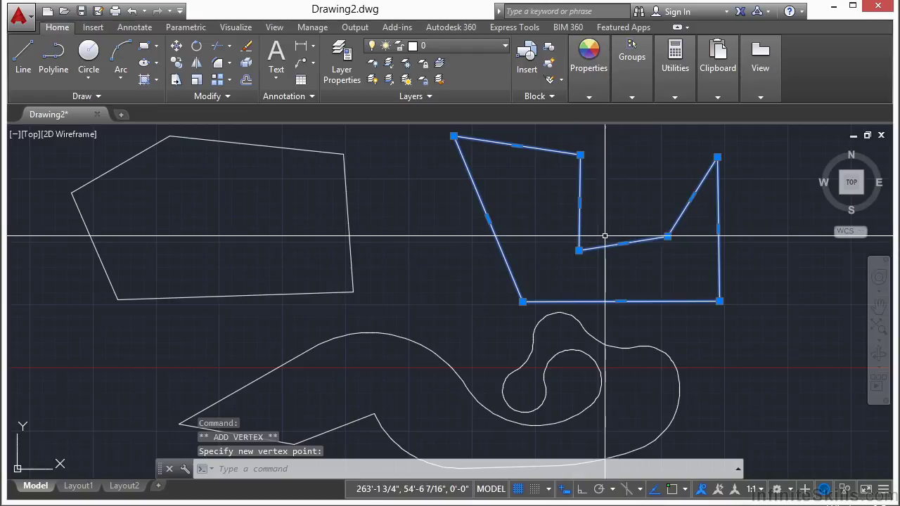
pyautogui.press('Escape')
# - Select the curved polyline and add a vertex to the concave arc right of its upper bump, pulled up into a peak
pyautogui.click(618, 347)
pyautogui.moveTo(612, 371); pyautogui.dragTo(608, 315, button='middle')
pyautogui.moveTo(604, 289)
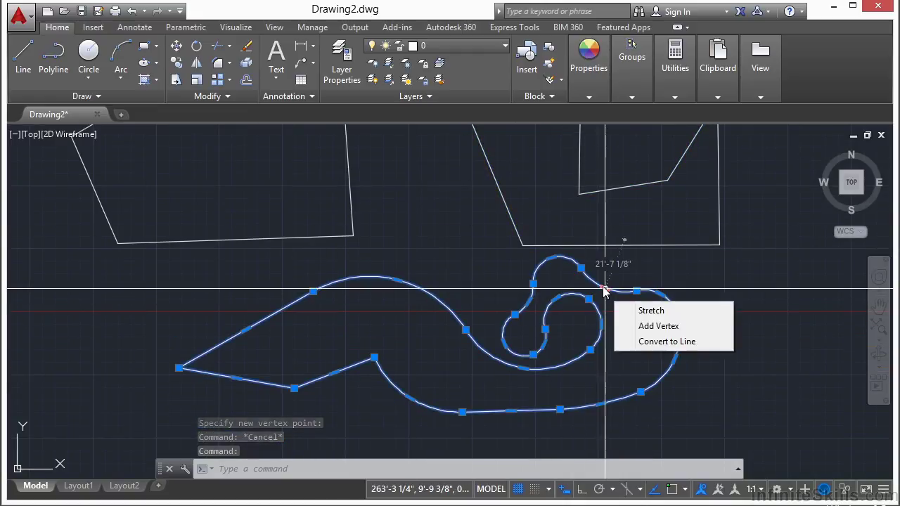
pyautogui.click(645, 326)
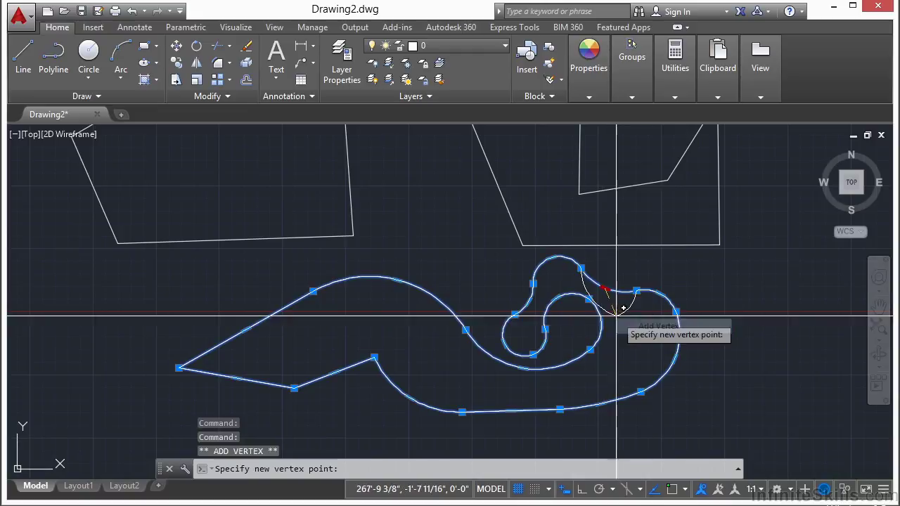
pyautogui.scroll(3, 608, 285)
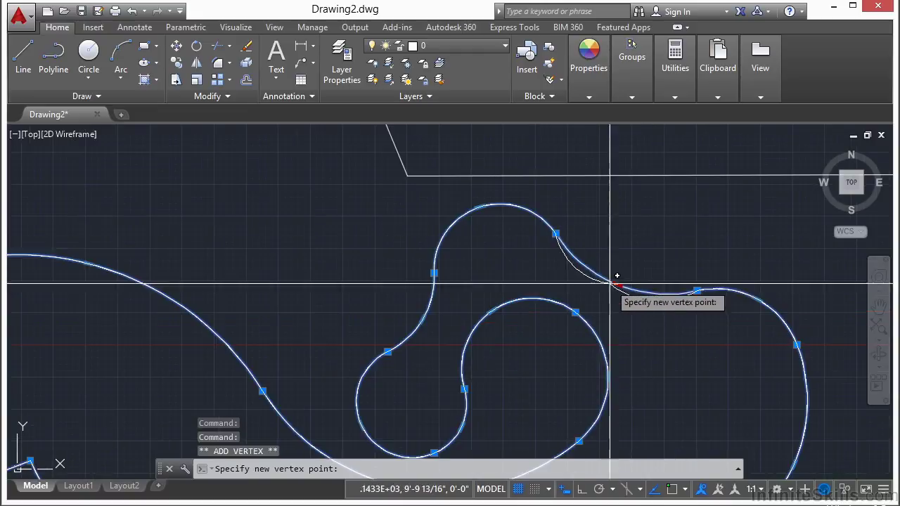
pyautogui.click(640, 224)
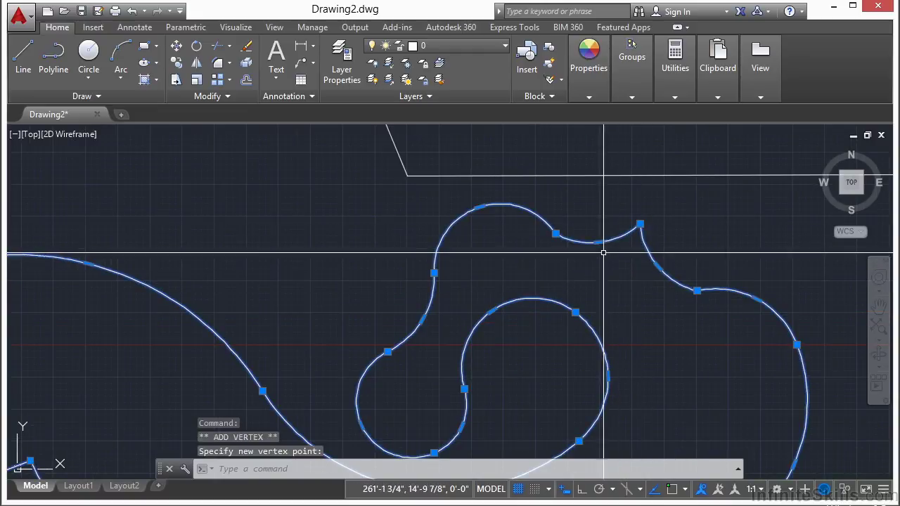
# - Stretch the vertex left of the new peak downward and the vertex right of it down and to the left
pyautogui.click(555, 234)
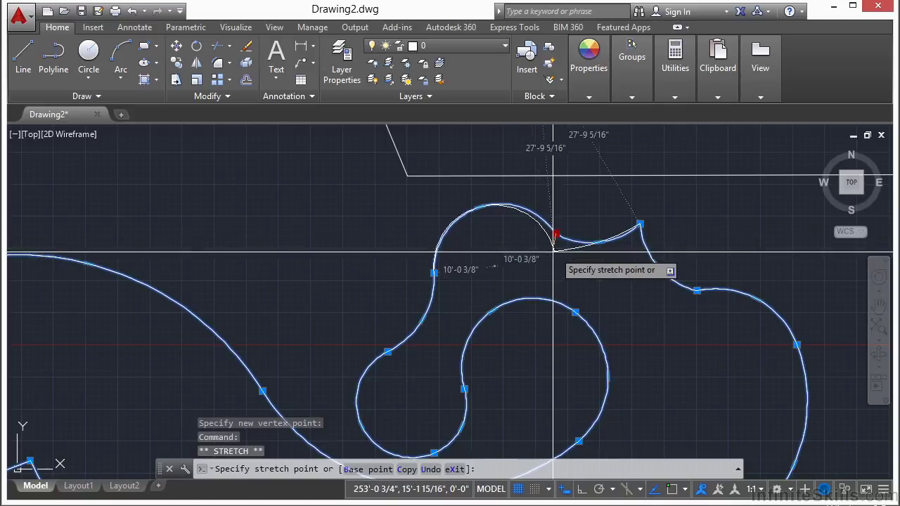
pyautogui.click(549, 262)
pyautogui.click(695, 289)
pyautogui.click(645, 313)
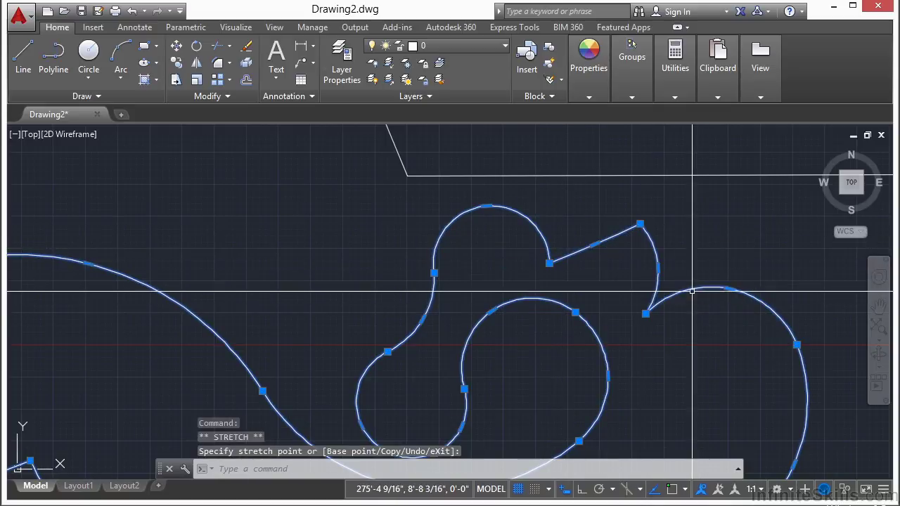
# - Reshape the two arcs beside the peak, bowing the right one inward to the left and the left one upward, and deselect the polyline
pyautogui.click(657, 267)
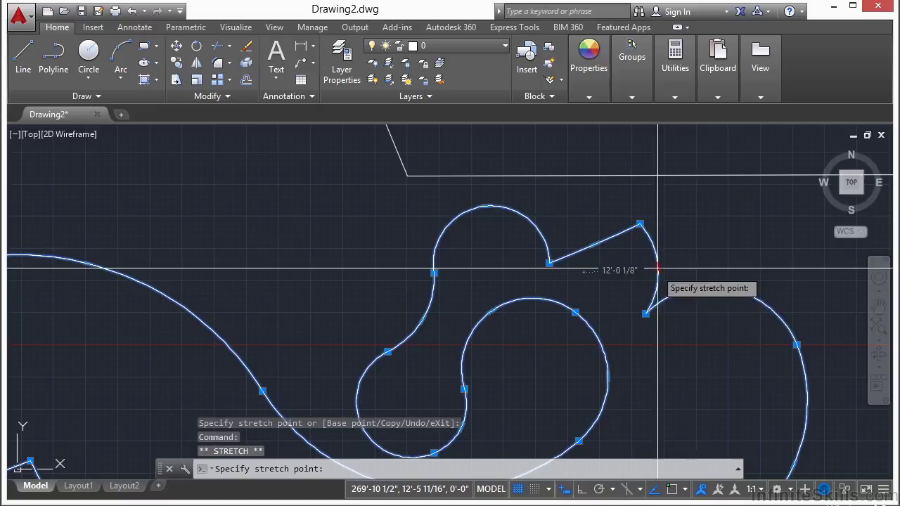
pyautogui.click(622, 269)
pyautogui.click(595, 244)
pyautogui.click(585, 224)
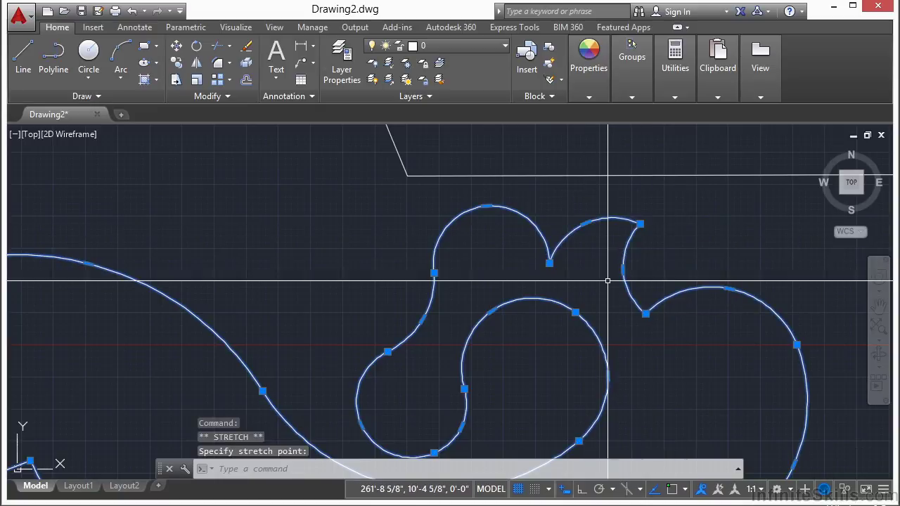
pyautogui.press('Escape')
pyautogui.scroll(-2, 584, 289)
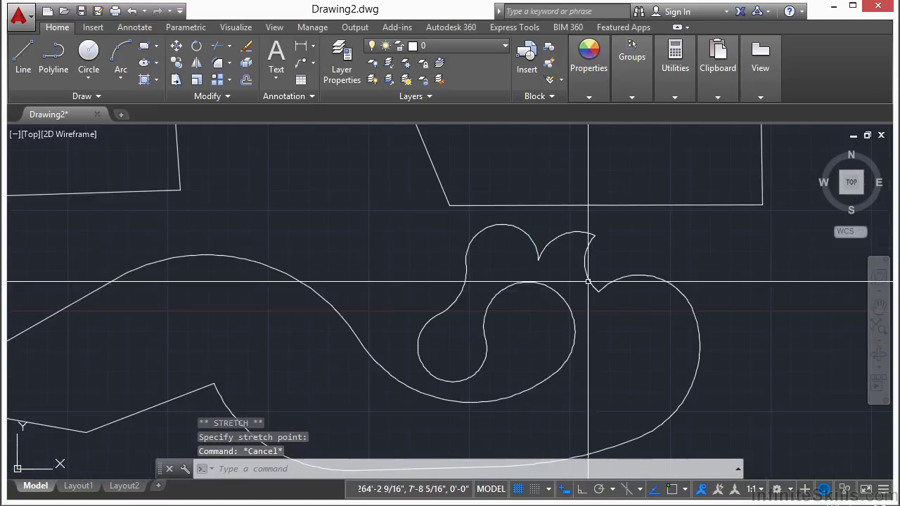
pyautogui.scroll(-2, 483, 284)
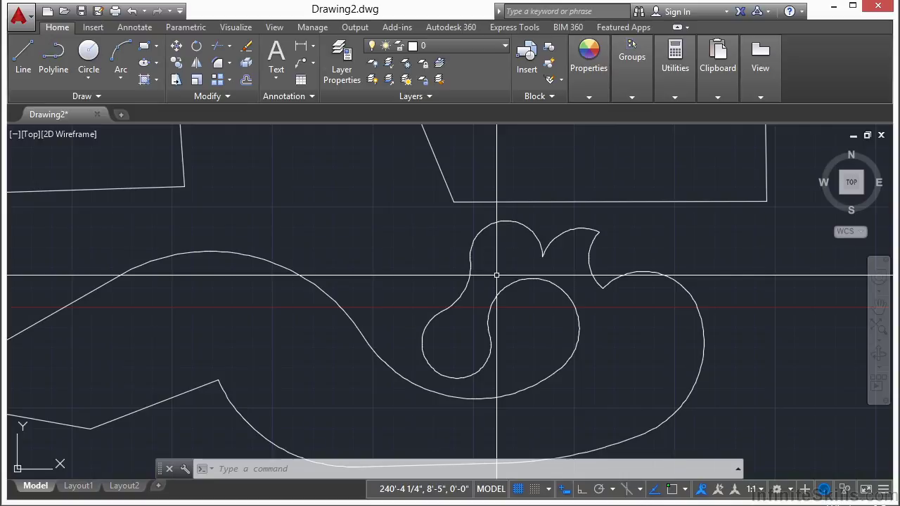
pyautogui.moveTo(490, 203)
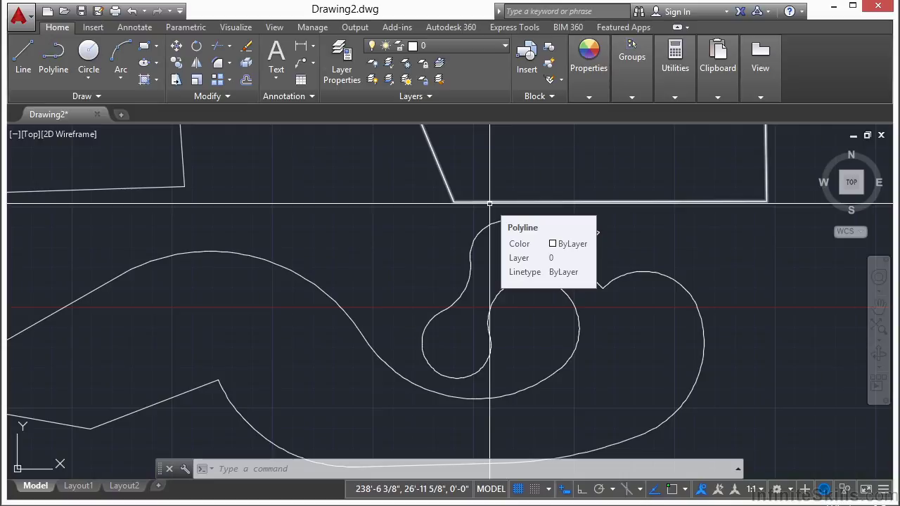